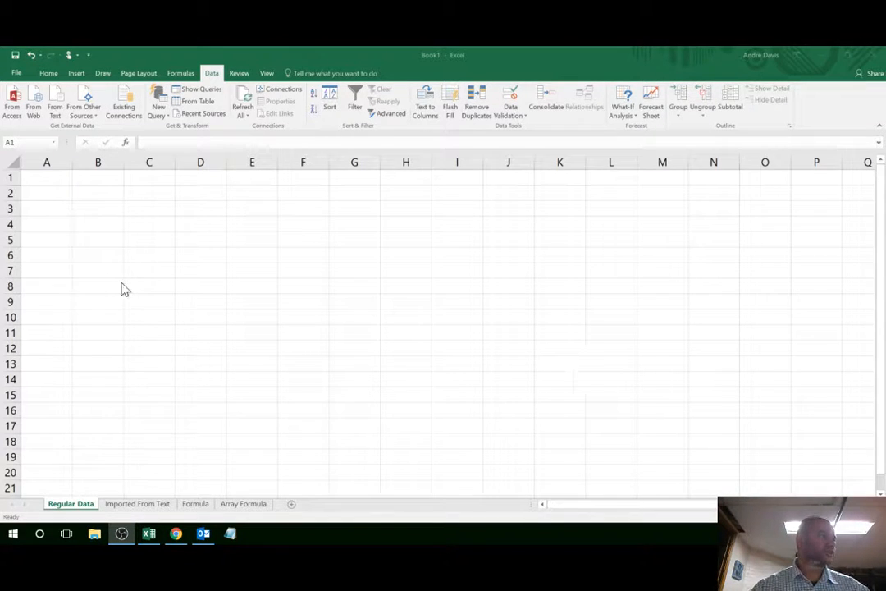
- Enter the word "name" in cells A1 and A2 of the Regular Data sheet
{"action": "left_click", "coordinate": [40, 175]}
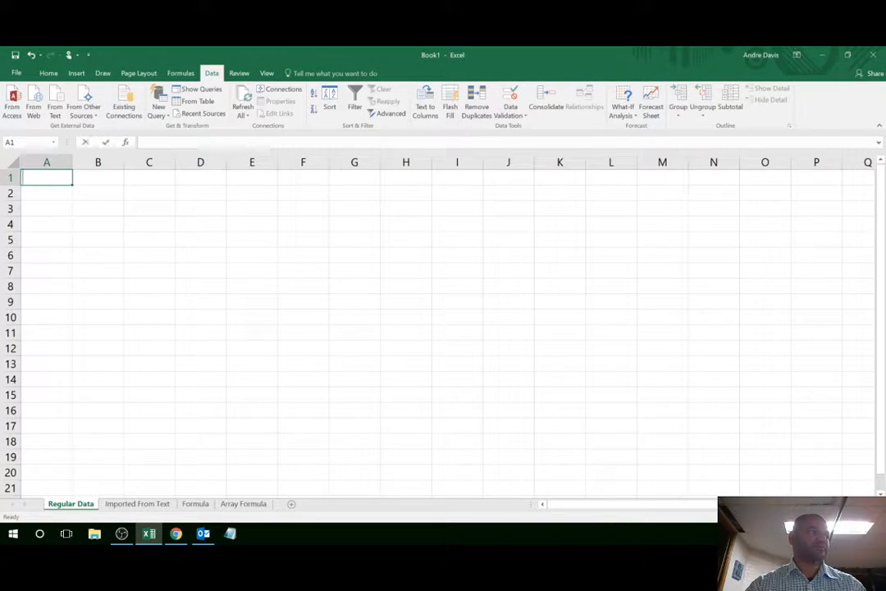
{"action": "type", "text": "name"}
{"action": "key", "text": "Return"}
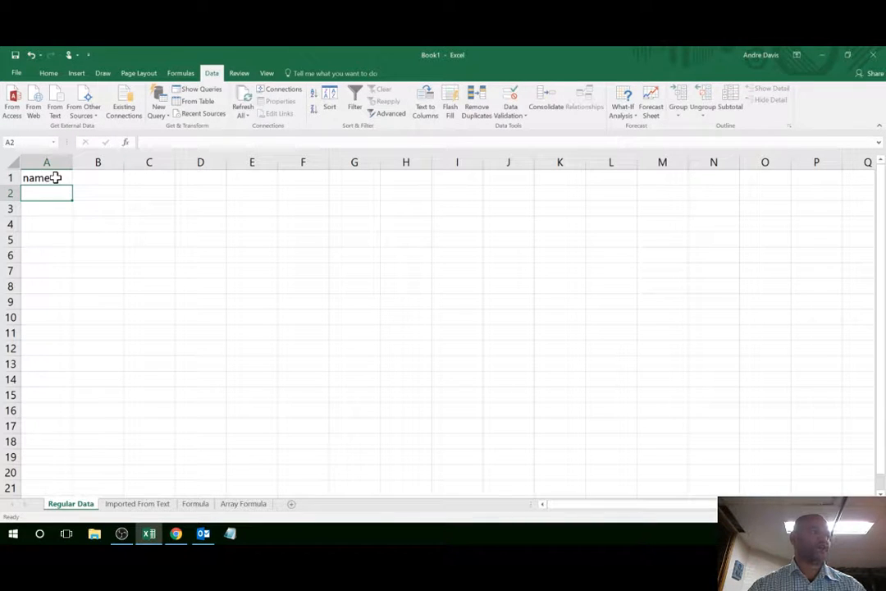
{"action": "left_click", "coordinate": [146, 142]}
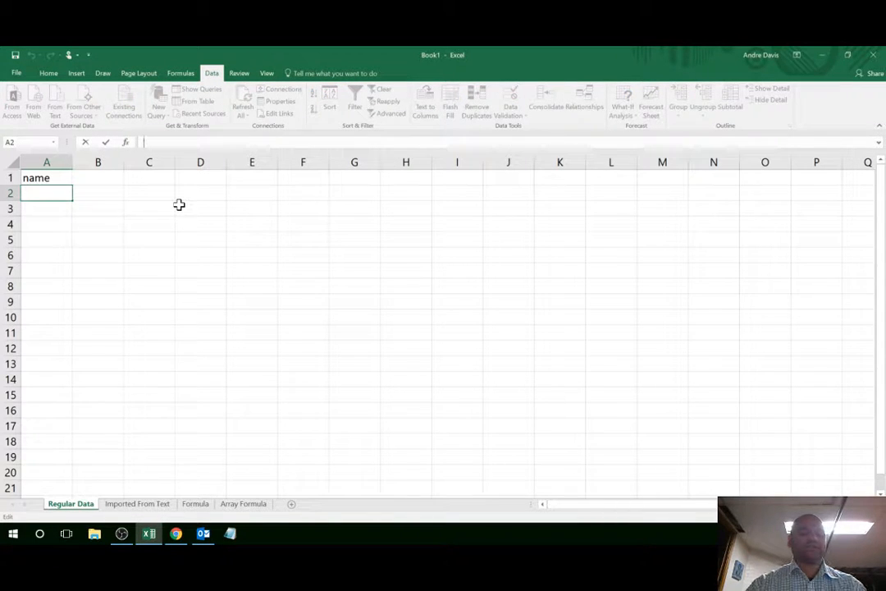
{"action": "type", "text": "name"}
{"action": "key", "text": "Return"}
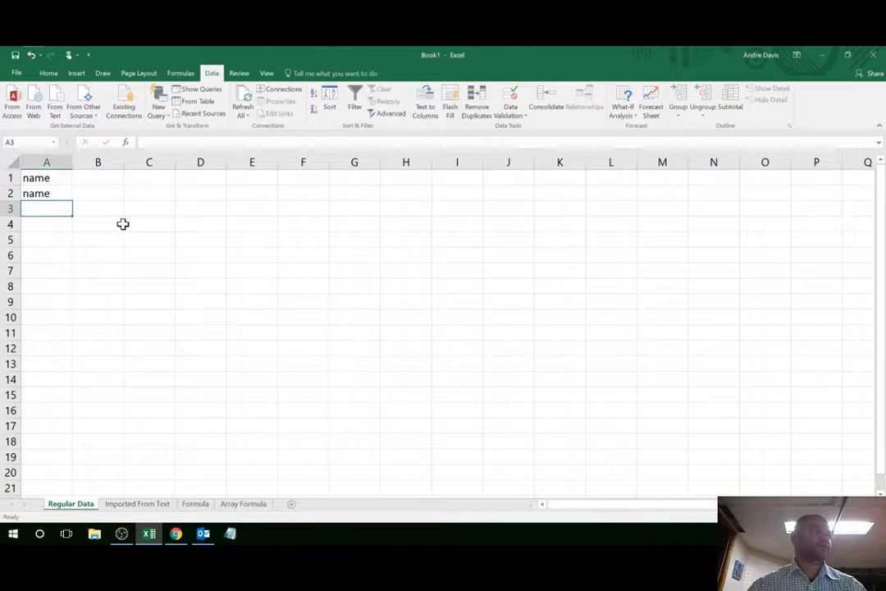
- On the Imported From Text sheet, start a text import of the sampleList2 file from the Desktop folder
{"action": "left_click", "coordinate": [138, 503]}
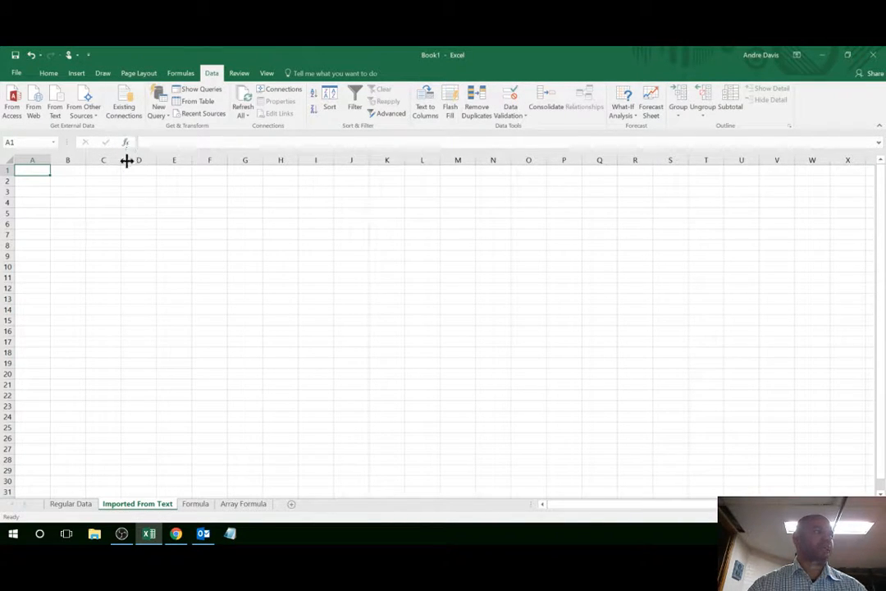
{"action": "left_click", "coordinate": [56, 110]}
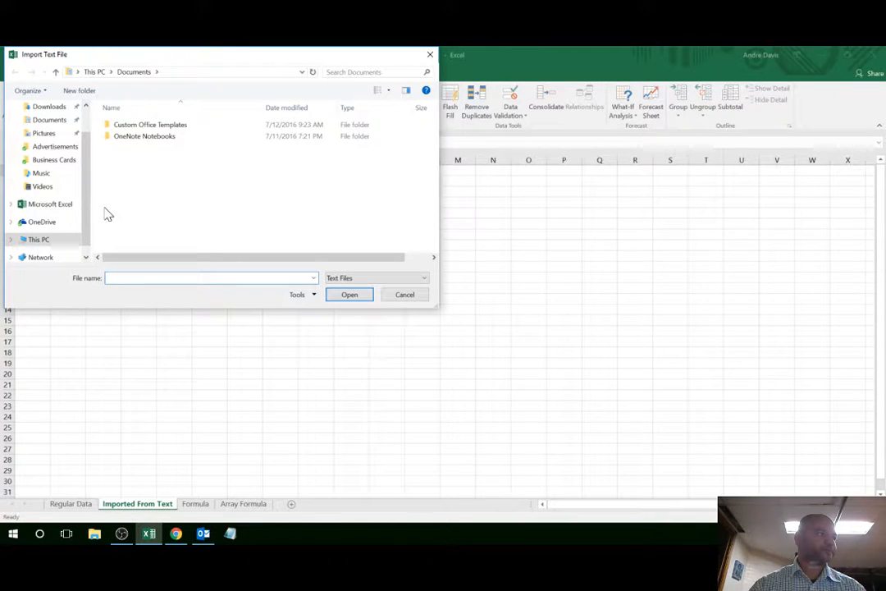
{"action": "scroll", "coordinate": [81, 154], "scroll_direction": "up", "scroll_amount": 2}
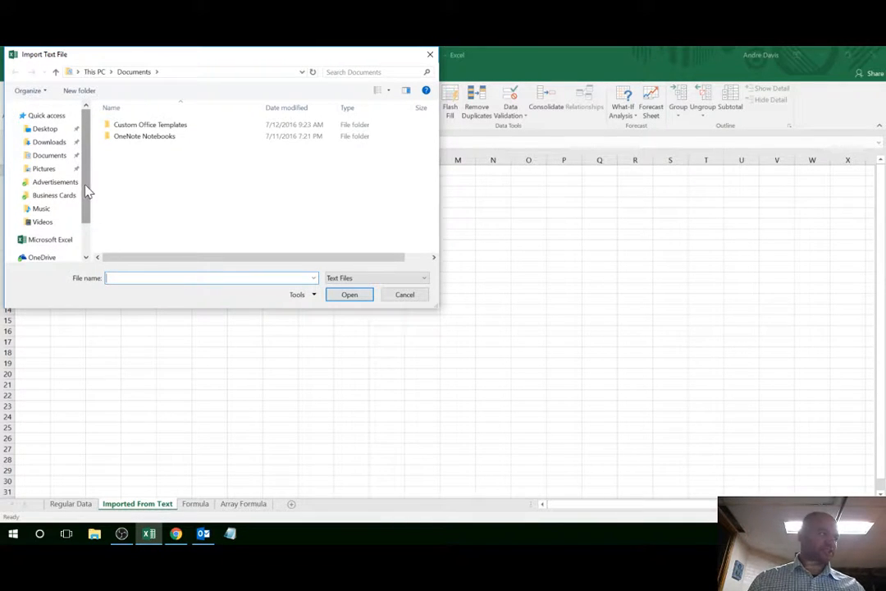
{"action": "left_click", "coordinate": [46, 129]}
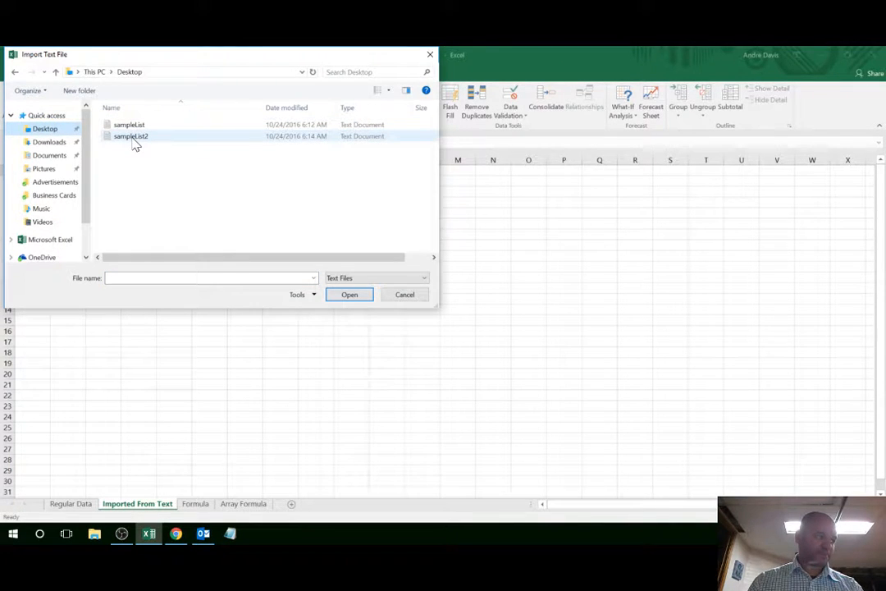
{"action": "double_click", "coordinate": [132, 138]}
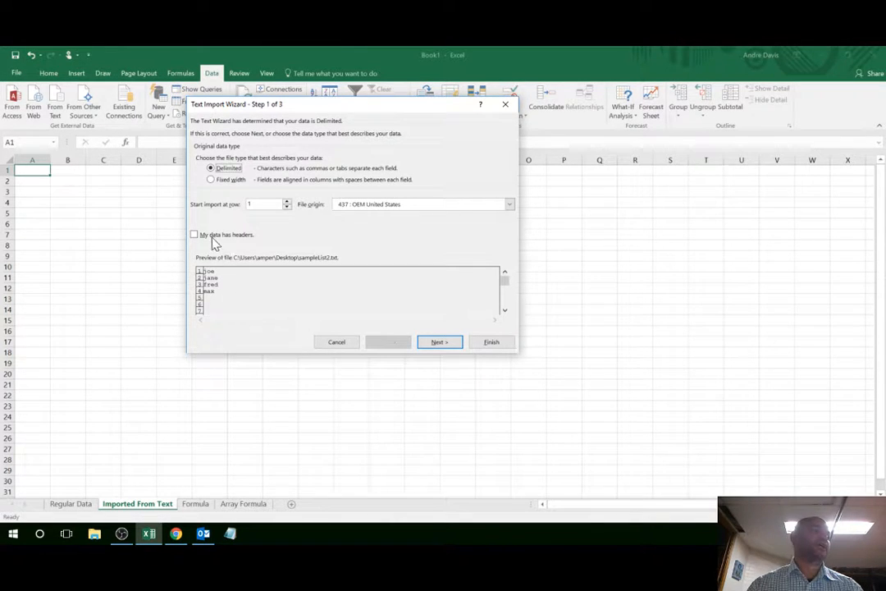
- Complete the sampleList2 import as tab-delimited, General-format data into the existing worksheet at A1, and select the imported cells
{"action": "left_click", "coordinate": [440, 343]}
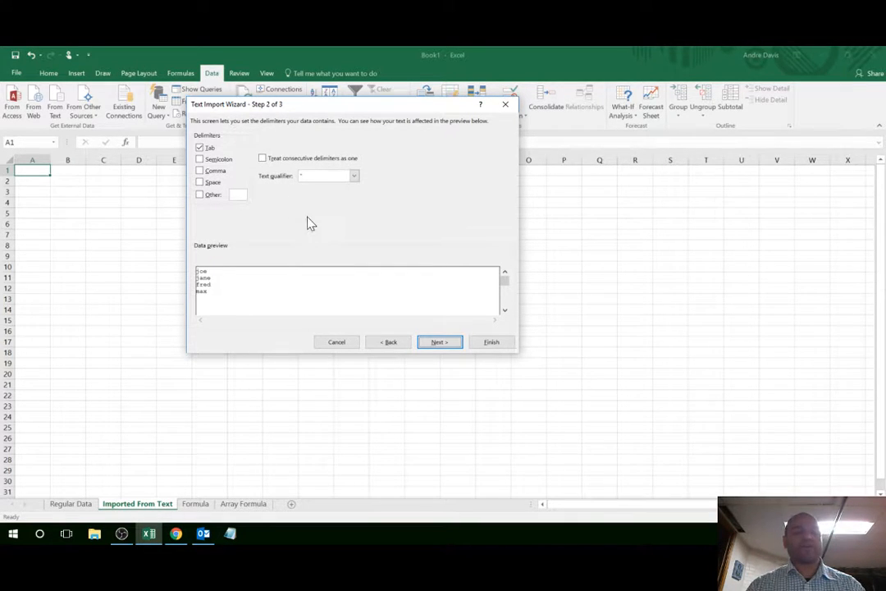
{"action": "left_click", "coordinate": [431, 344]}
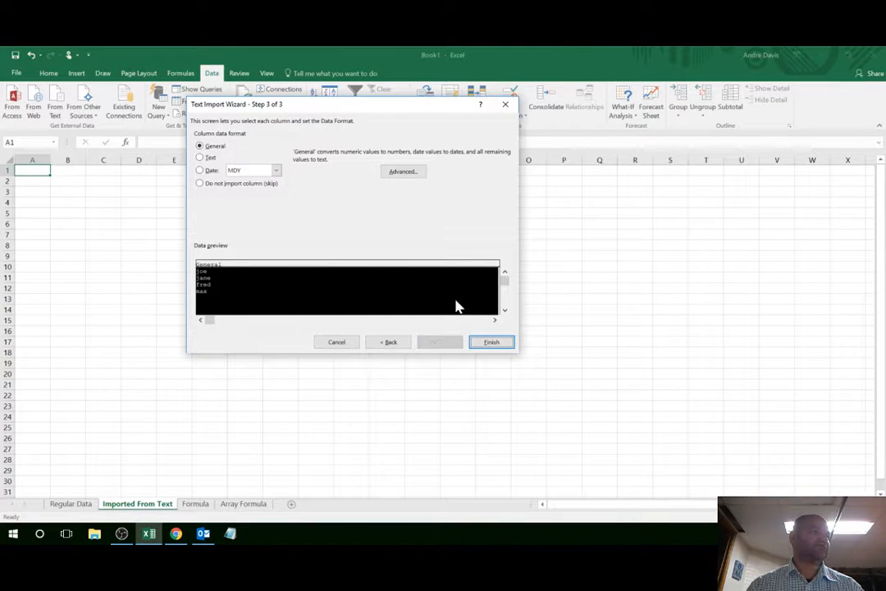
{"action": "left_click", "coordinate": [489, 343]}
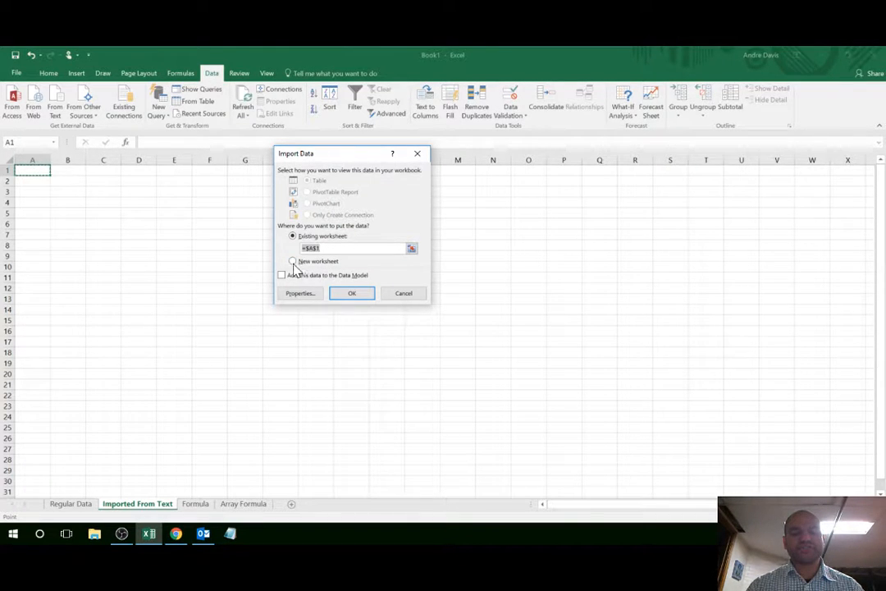
{"action": "left_click", "coordinate": [348, 297]}
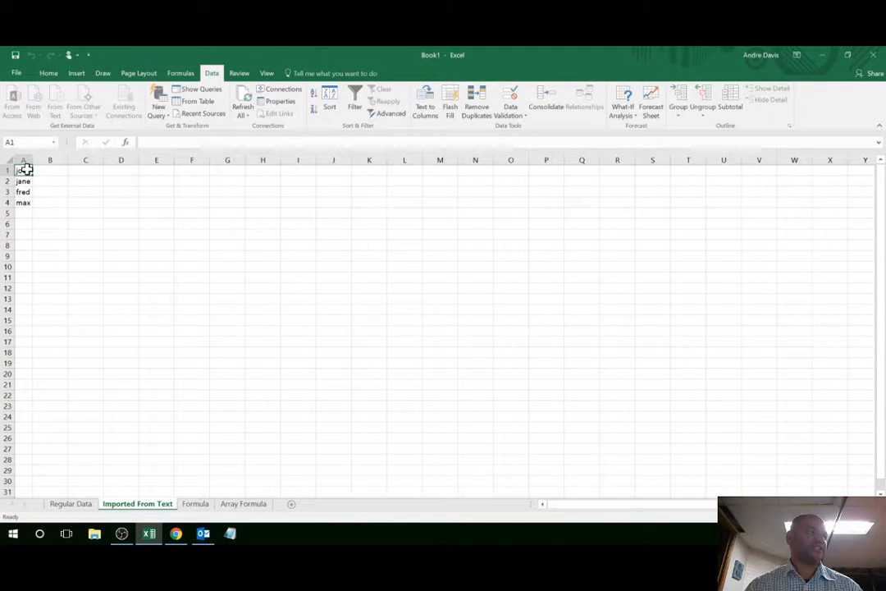
{"action": "left_click_drag", "start_coordinate": [25, 169], "coordinate": [23, 203]}
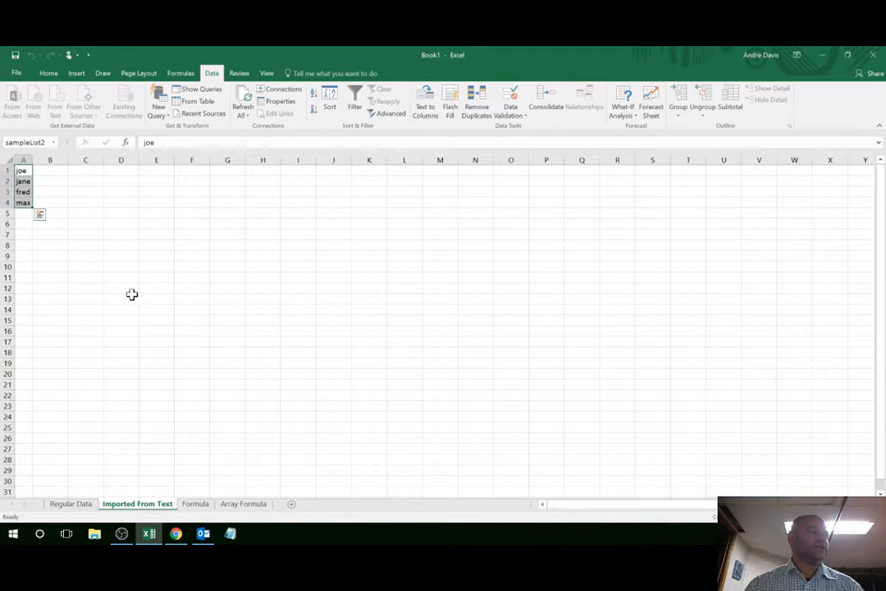
- Start a text import of the Desktop file sampleList with cell A8 as the destination
{"action": "left_click", "coordinate": [24, 245]}
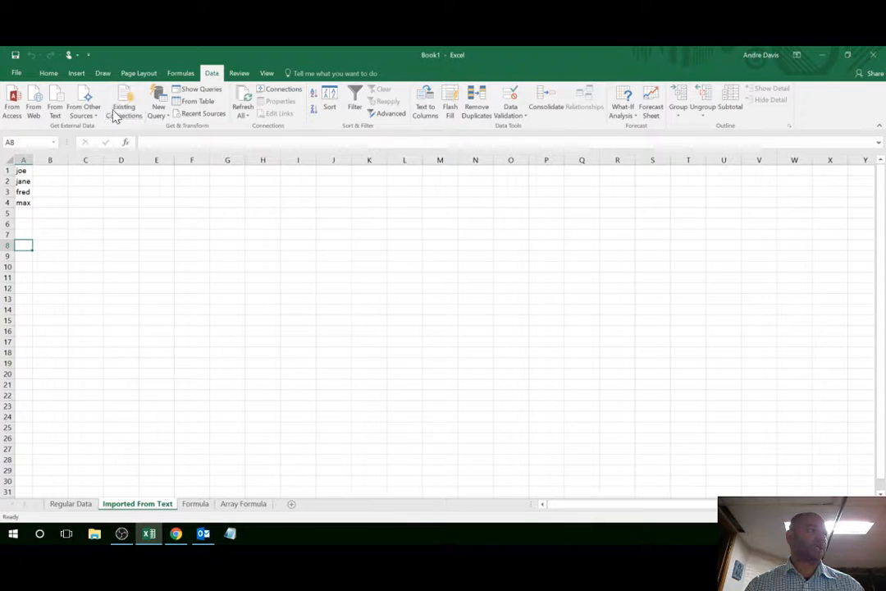
{"action": "left_click", "coordinate": [57, 114]}
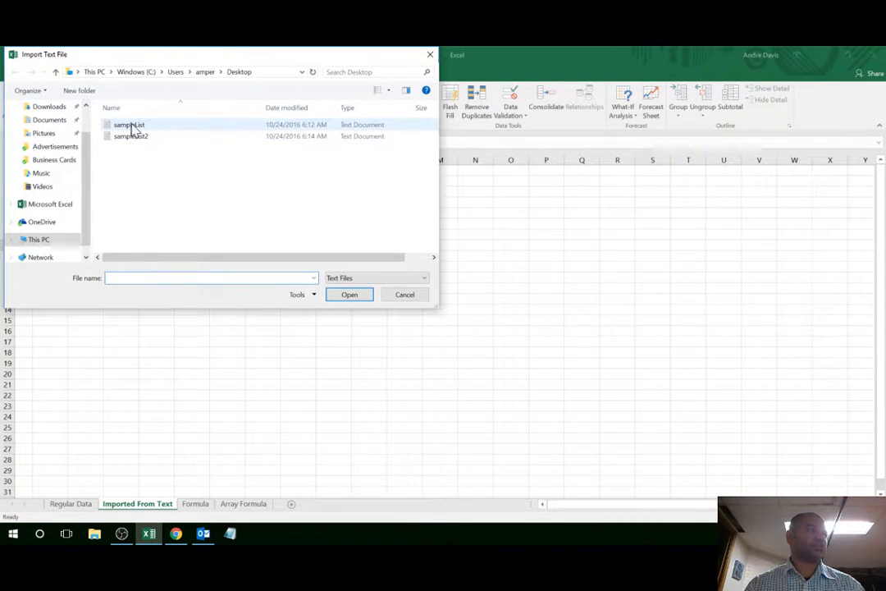
{"action": "left_click", "coordinate": [130, 126]}
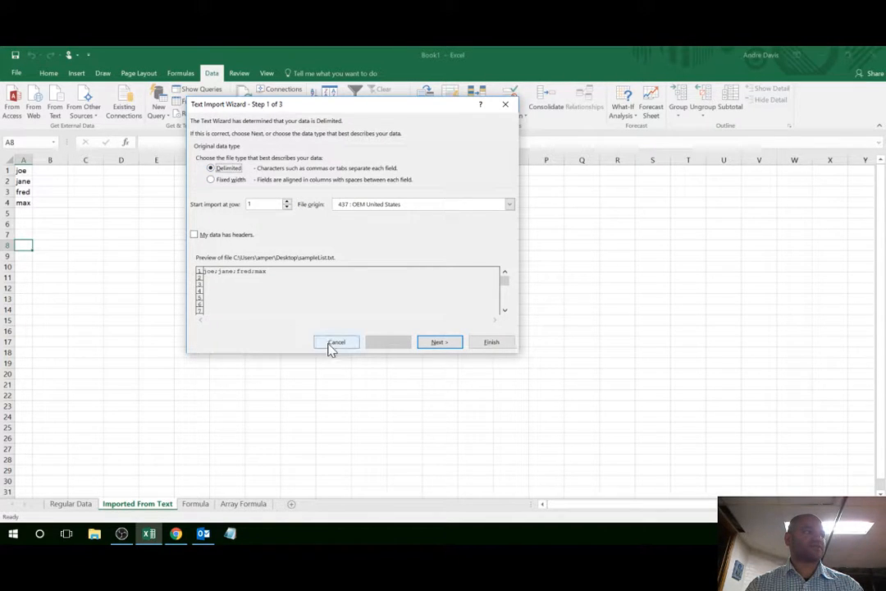
- Import sampleList with only semicolon as the delimiter and General format, placing it in the existing worksheet at A8
{"action": "left_click", "coordinate": [435, 344]}
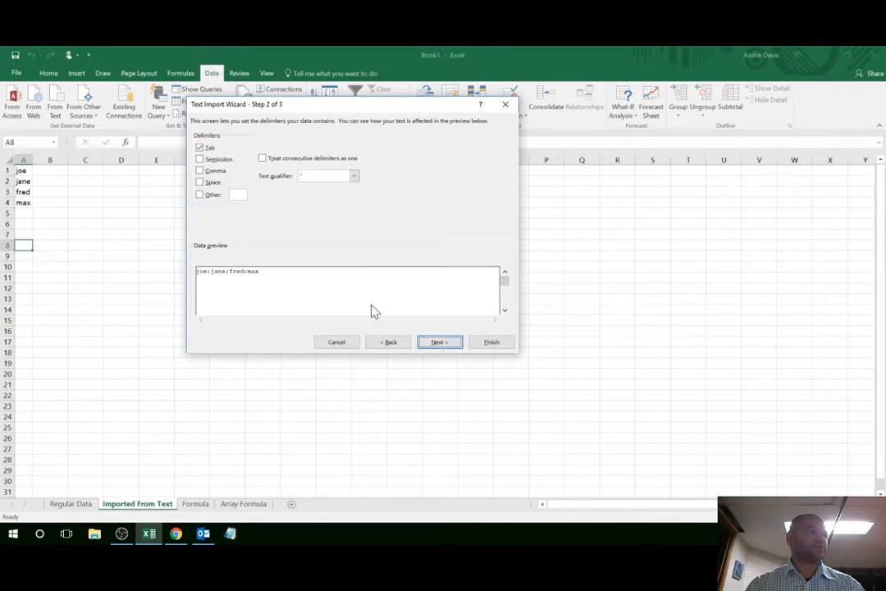
{"action": "left_click", "coordinate": [200, 159]}
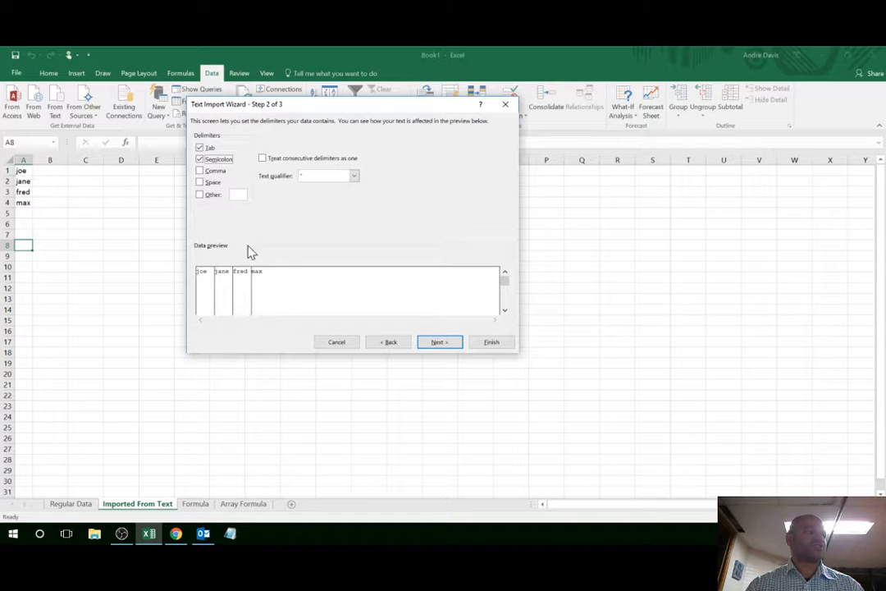
{"action": "left_click", "coordinate": [200, 148]}
{"action": "left_click", "coordinate": [440, 342]}
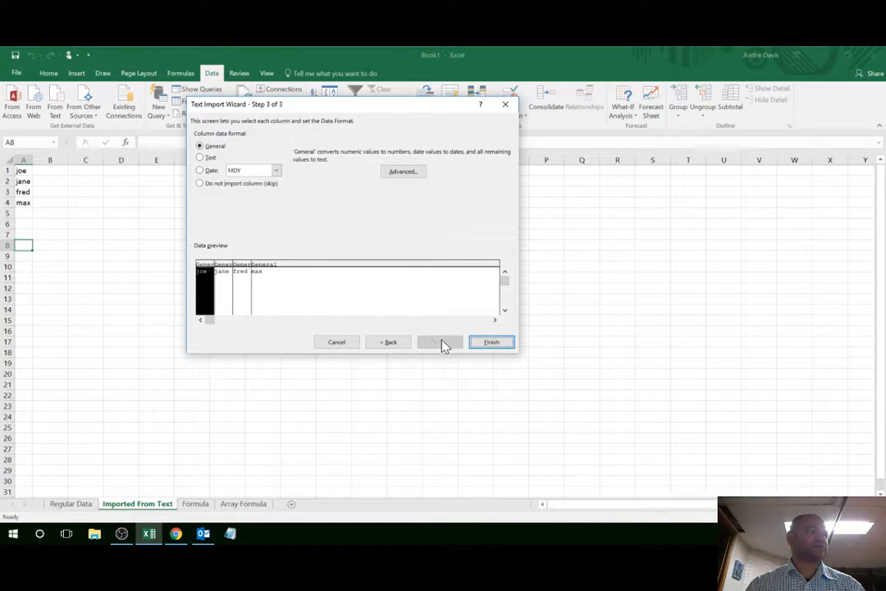
{"action": "left_click", "coordinate": [491, 343]}
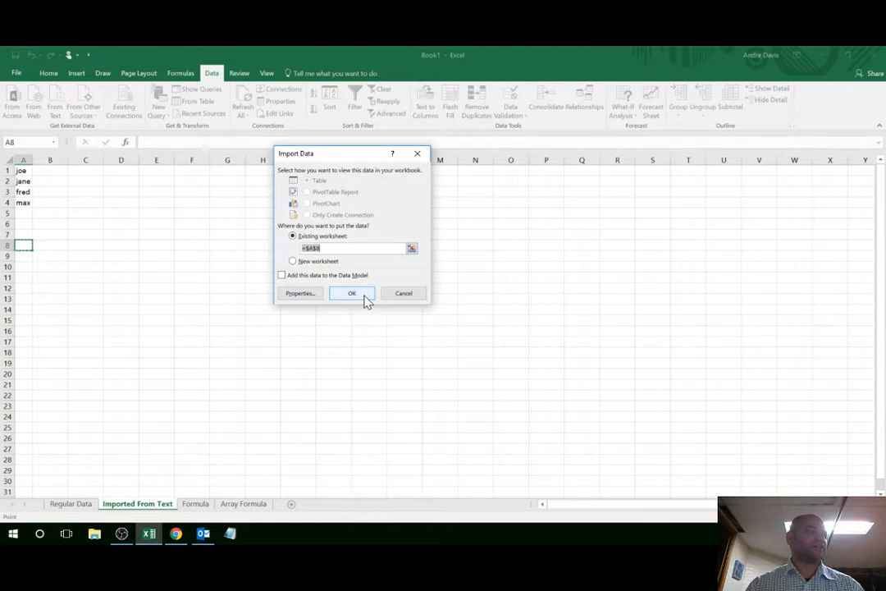
{"action": "left_click", "coordinate": [352, 294]}
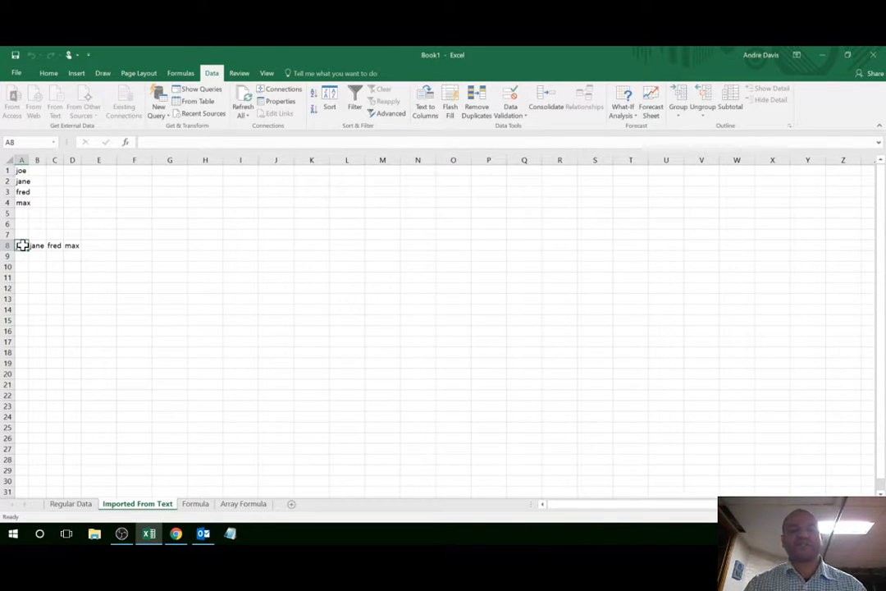
- Copy the imported row A8:D8 and paste it transposed into a column starting at A11, then clear the copy selection
{"action": "left_click_drag", "start_coordinate": [21, 246], "coordinate": [72, 246]}
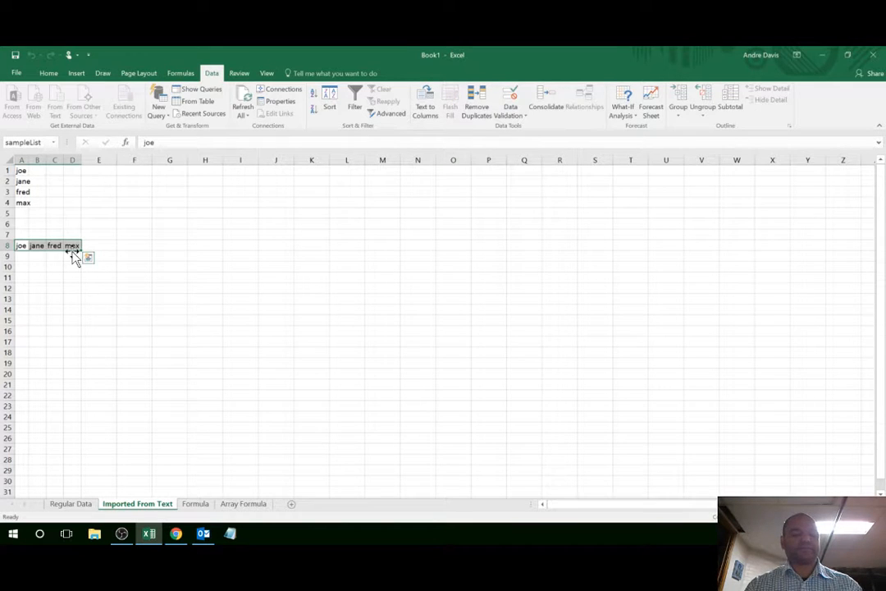
{"action": "key", "text": "ctrl+c"}
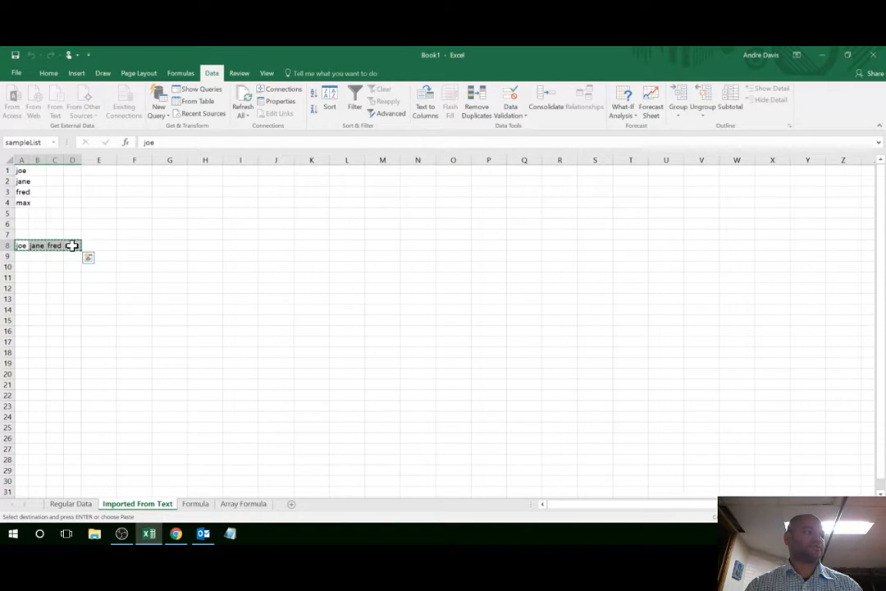
{"action": "left_click", "coordinate": [22, 279]}
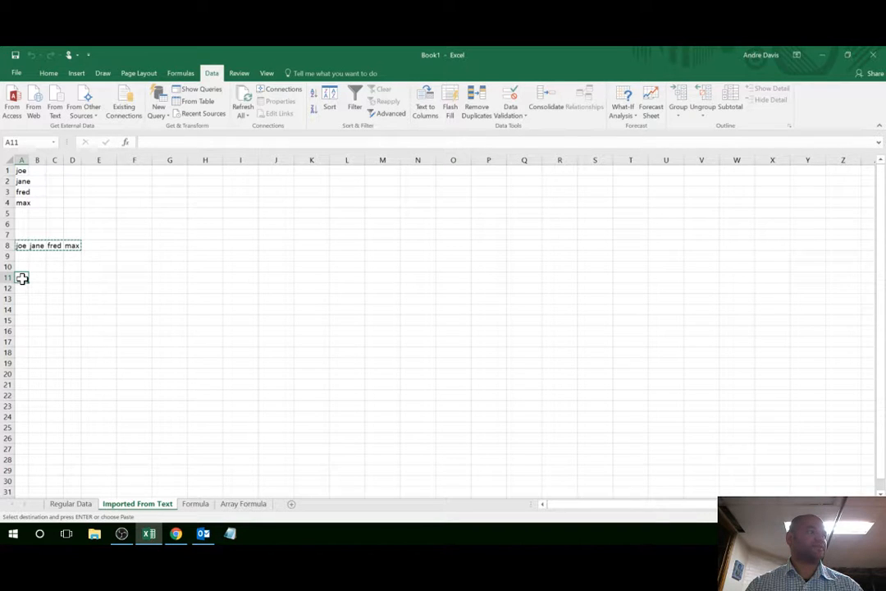
{"action": "right_click", "coordinate": [23, 279]}
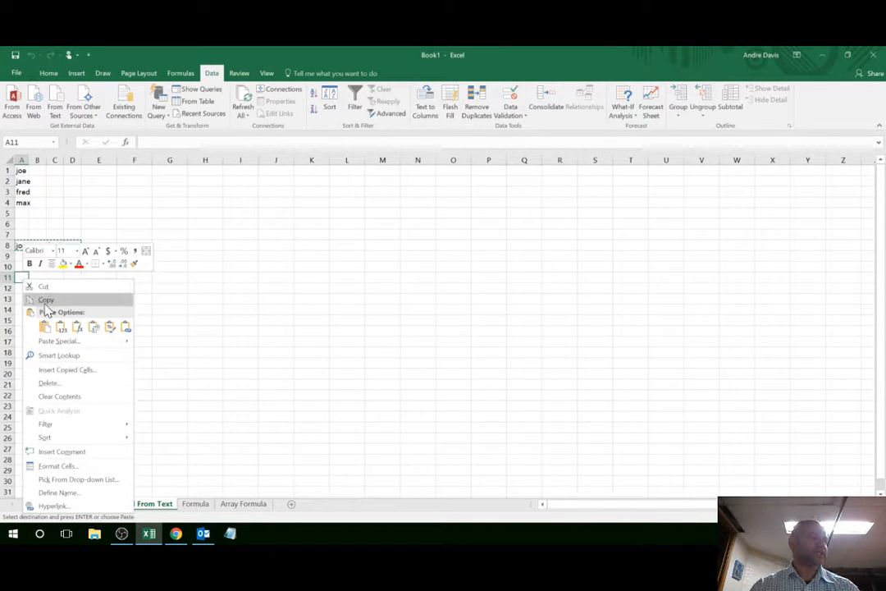
{"action": "left_click", "coordinate": [94, 328]}
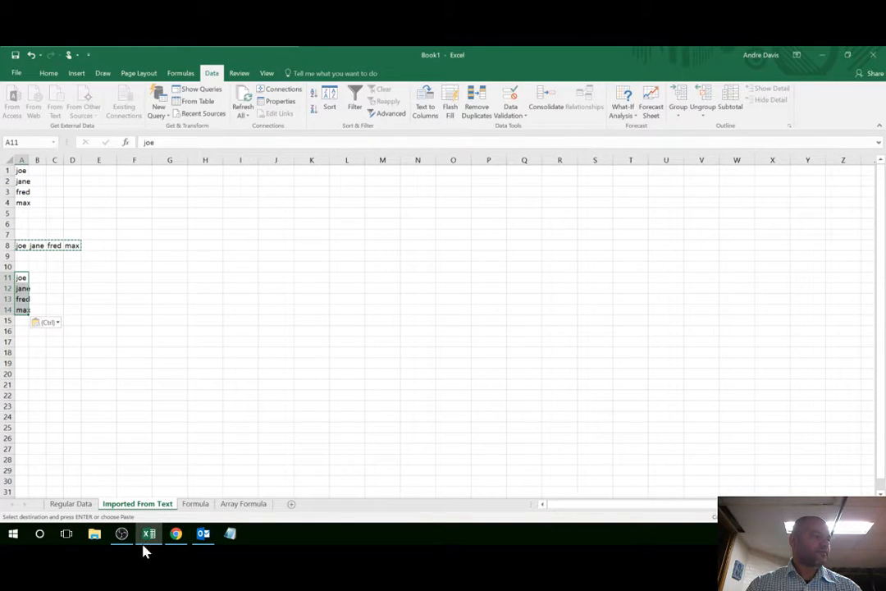
{"action": "left_click", "coordinate": [195, 504]}
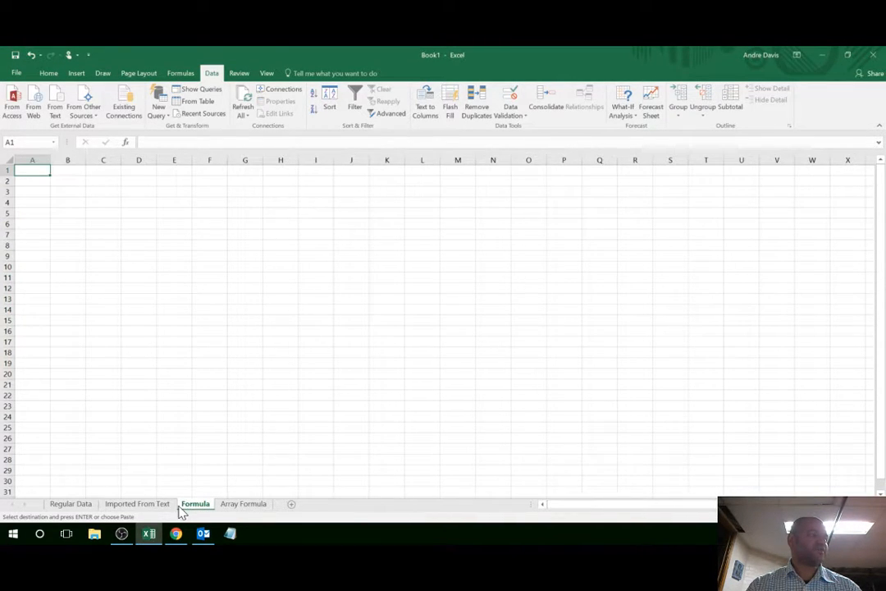
{"action": "left_click", "coordinate": [158, 506]}
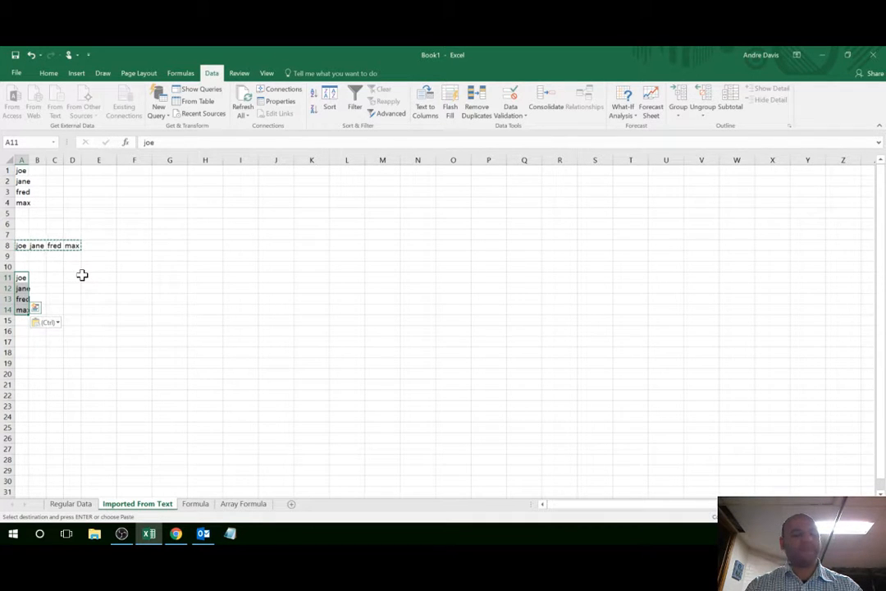
{"action": "key", "text": "Escape"}
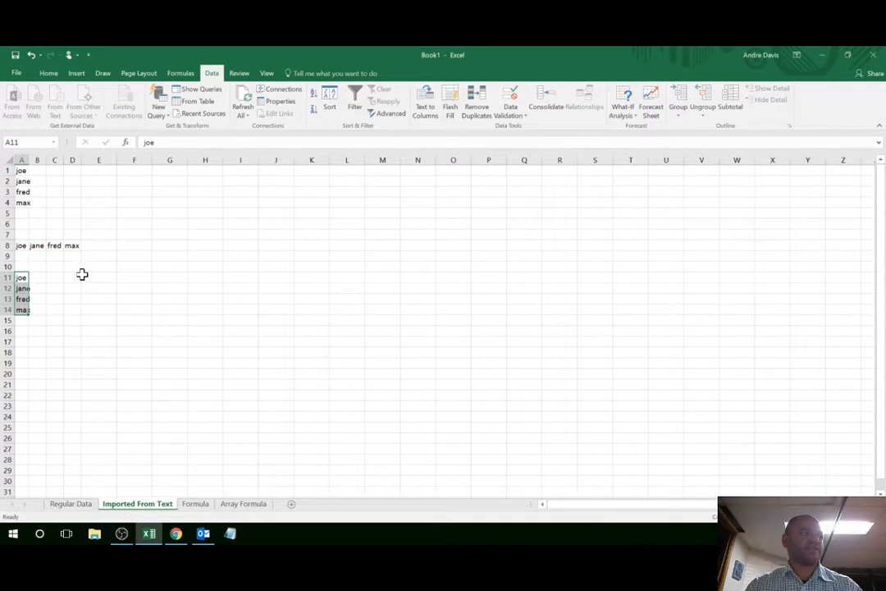
- On the Formula sheet, enter 1 in cell A1 and 2 in cell A2
{"action": "left_click", "coordinate": [193, 506]}
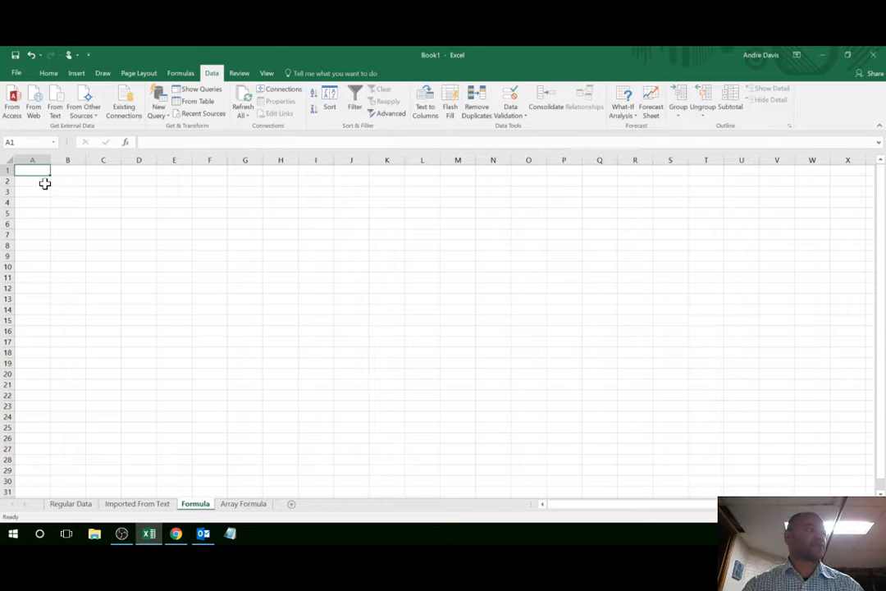
{"action": "type", "text": "1"}
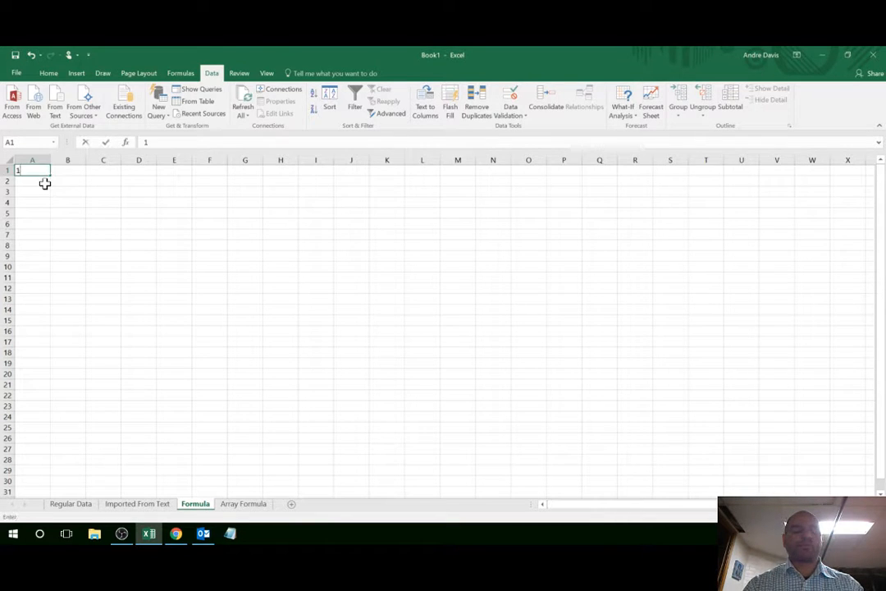
{"action": "key", "text": "Return"}
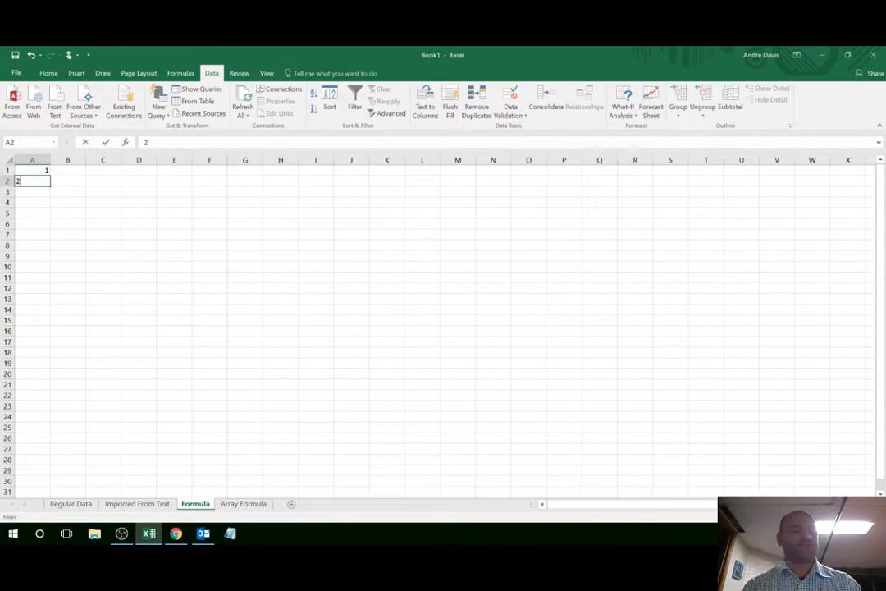
{"action": "key", "text": "Return"}
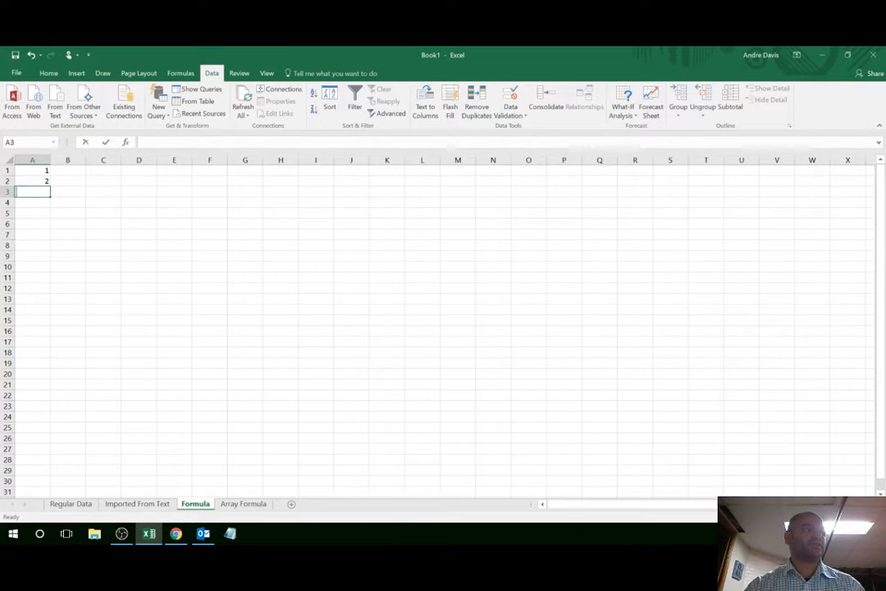
- Enter the formula =SUM(A1,A2) in cell A3 and select that cell to show its formula
{"action": "type", "text": "="}
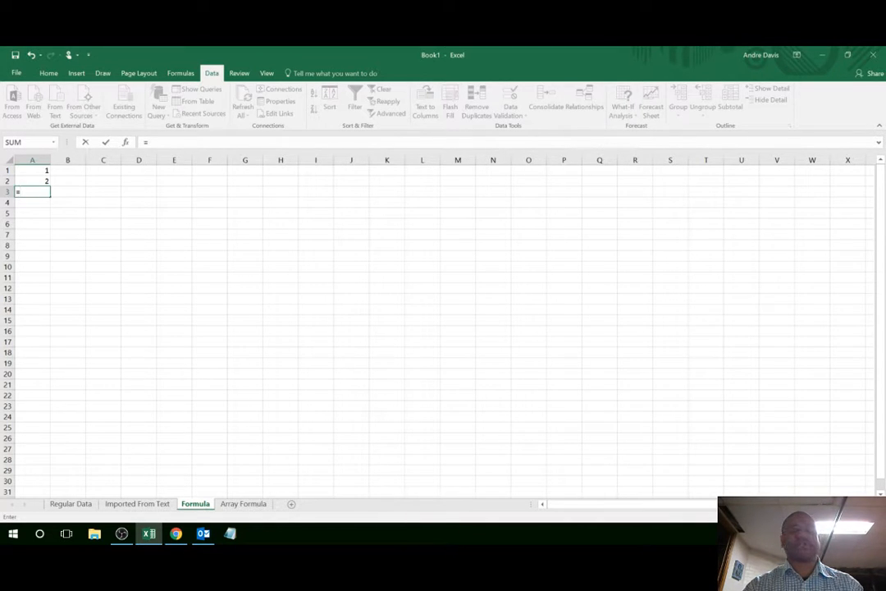
{"action": "type", "text": "su"}
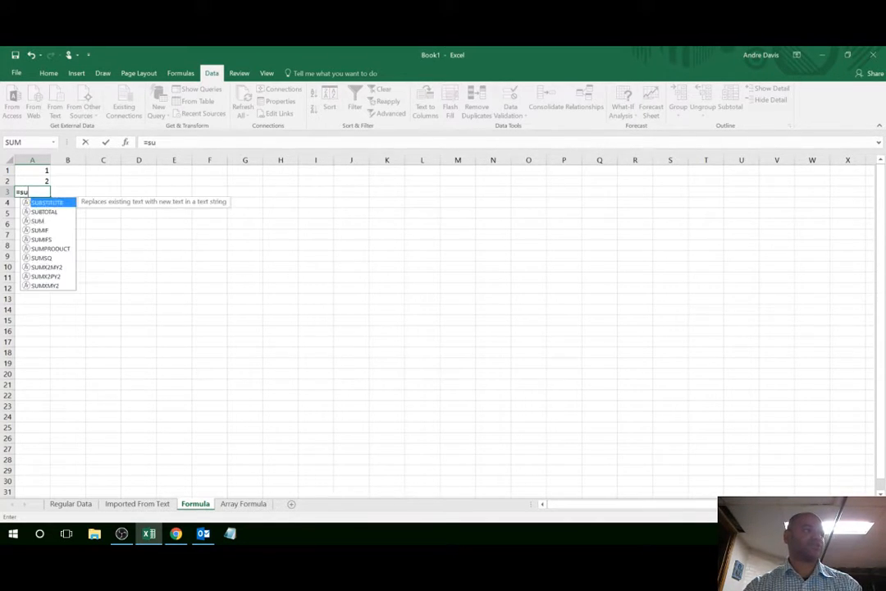
{"action": "type", "text": "m("}
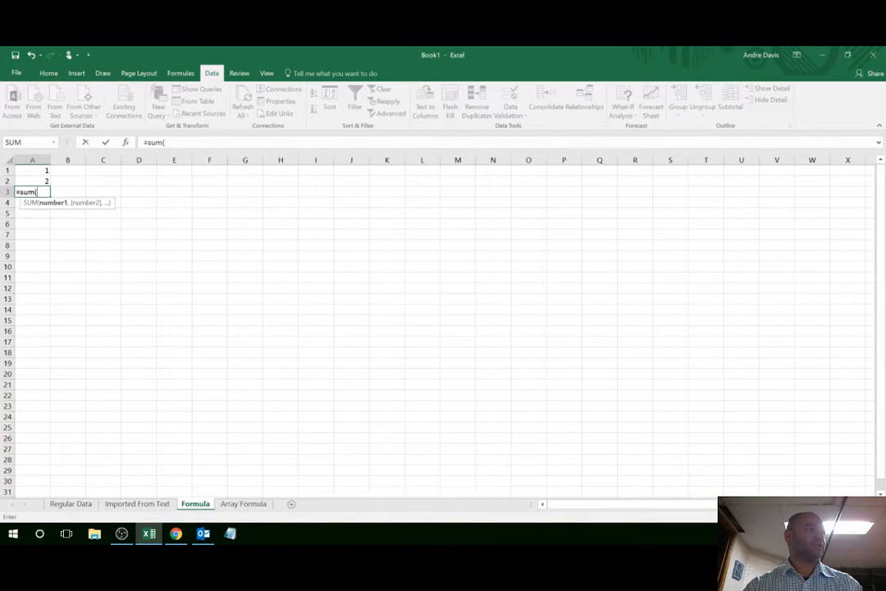
{"action": "type", "text": "a"}
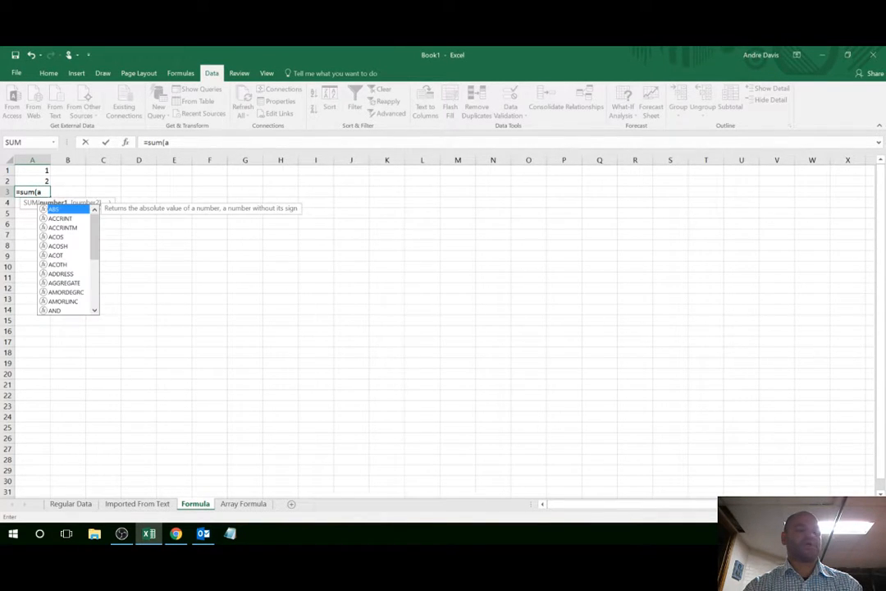
{"action": "type", "text": "1,"}
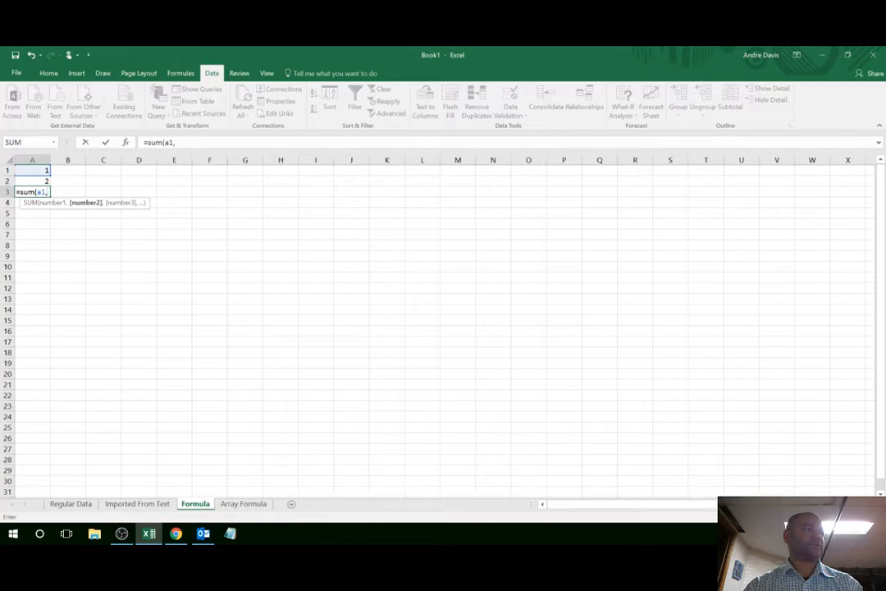
{"action": "type", "text": "a"}
{"action": "key", "text": "BackSpace"}
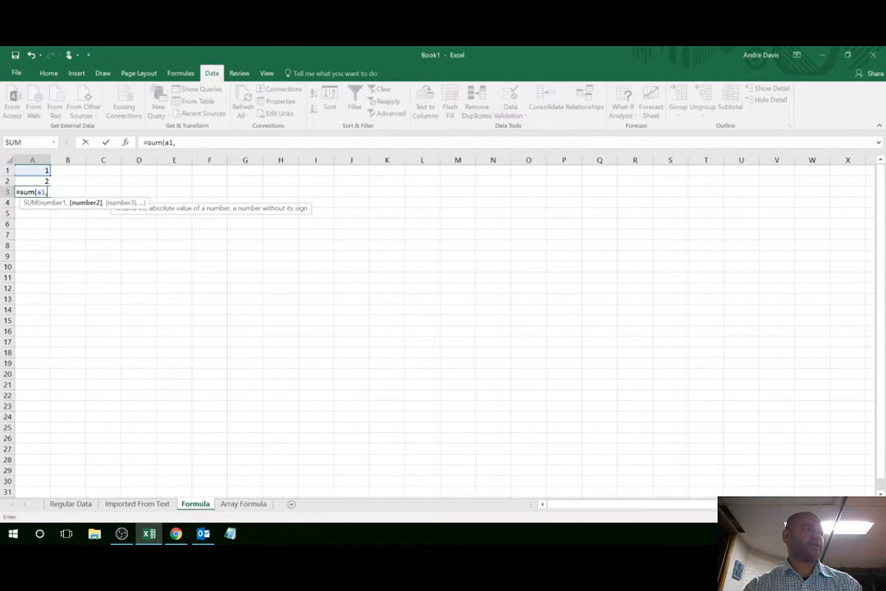
{"action": "type", "text": "a2"}
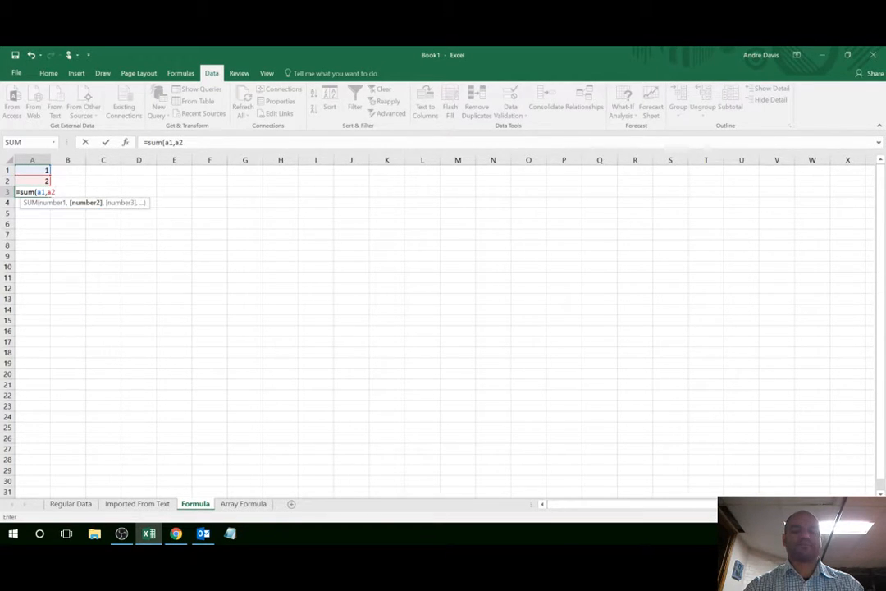
{"action": "type", "text": ")"}
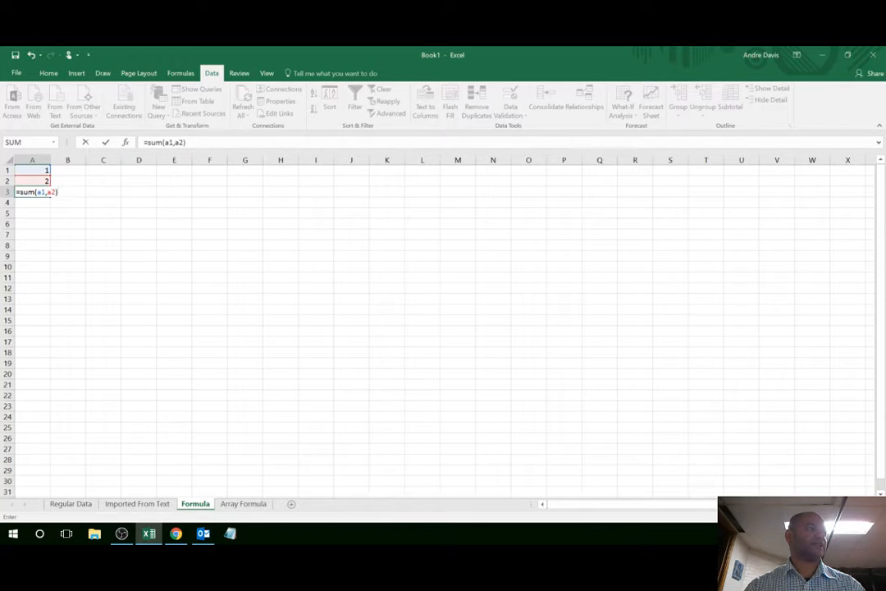
{"action": "key", "text": "Return"}
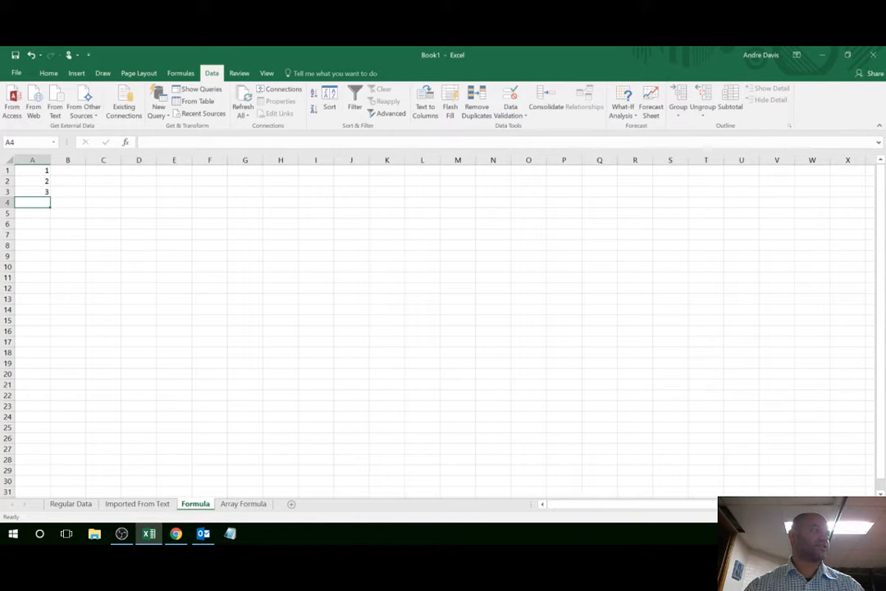
{"action": "left_click", "coordinate": [38, 191]}
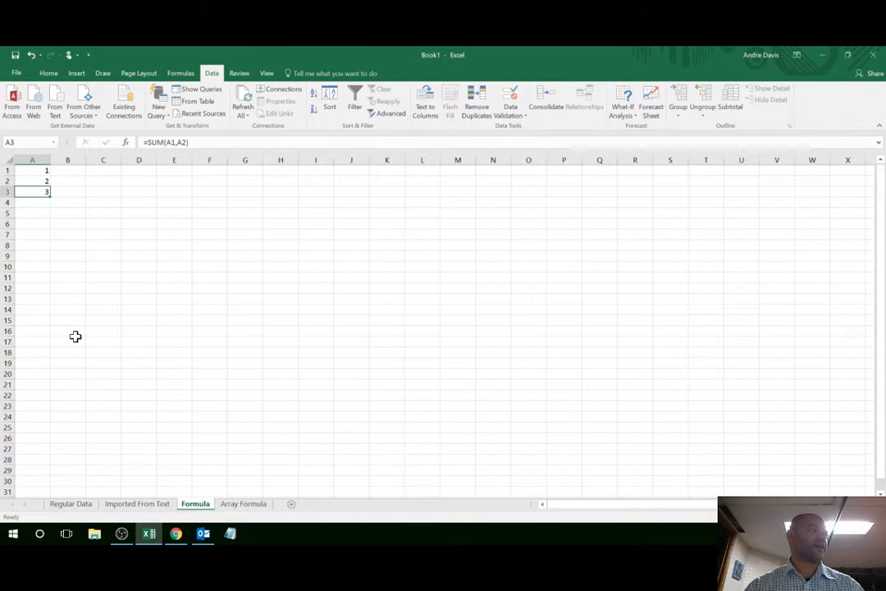
- On the Array Formula sheet, enter the headers salesperson, number of sales and amount in A1:C1
{"action": "left_click", "coordinate": [236, 506]}
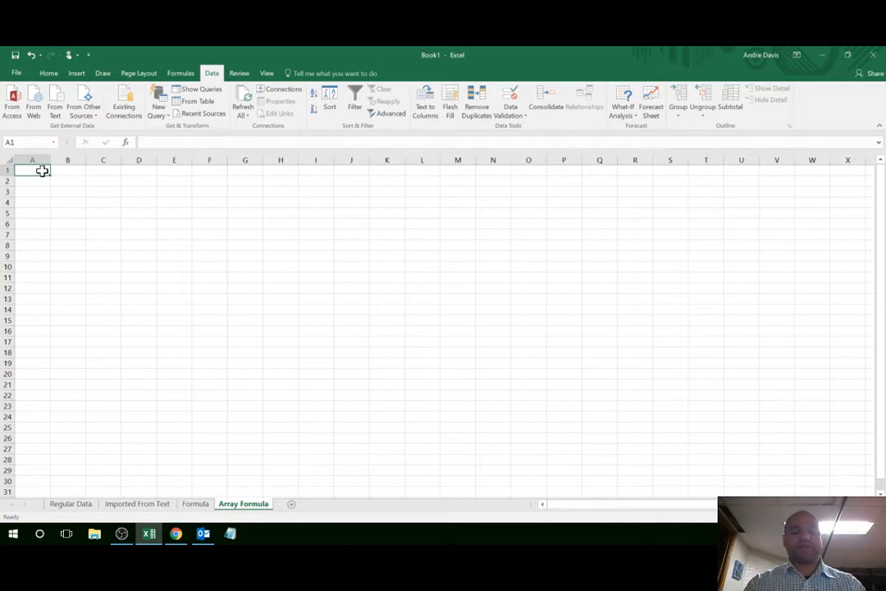
{"action": "type", "text": "sale"}
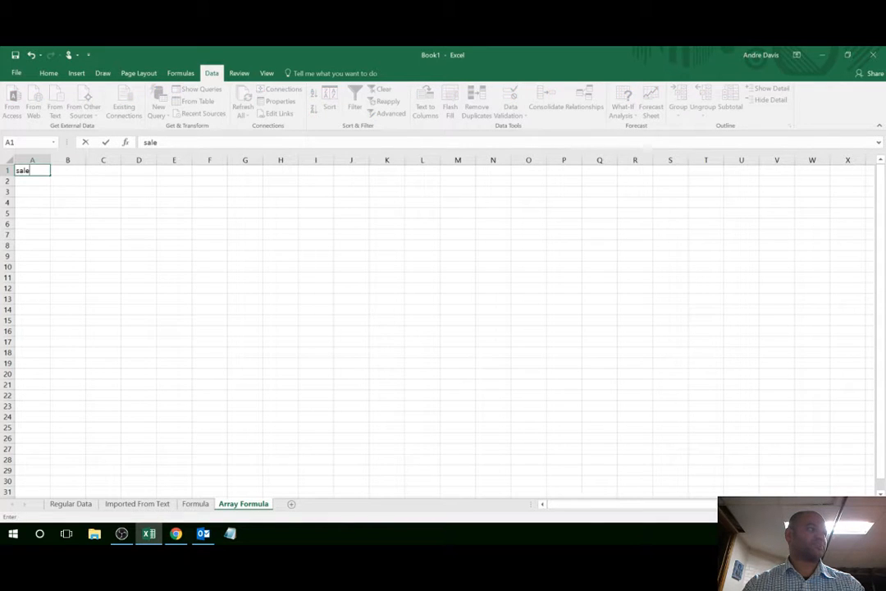
{"action": "type", "text": "sperson"}
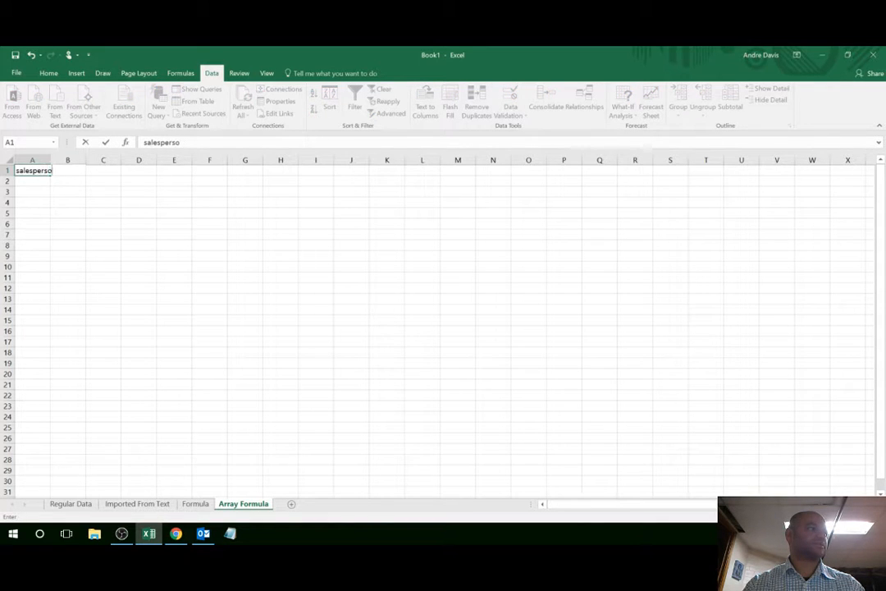
{"action": "key", "text": "Tab"}
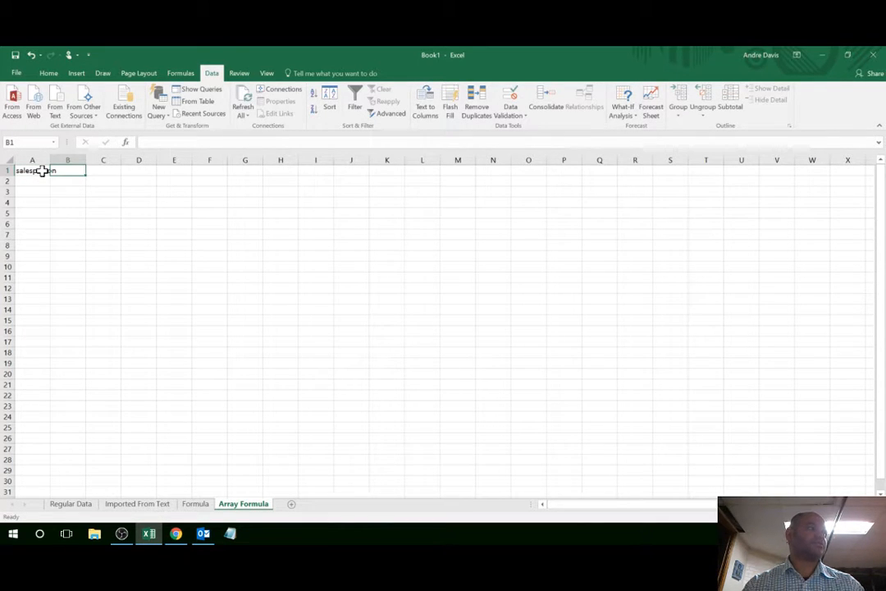
{"action": "type", "text": "number"}
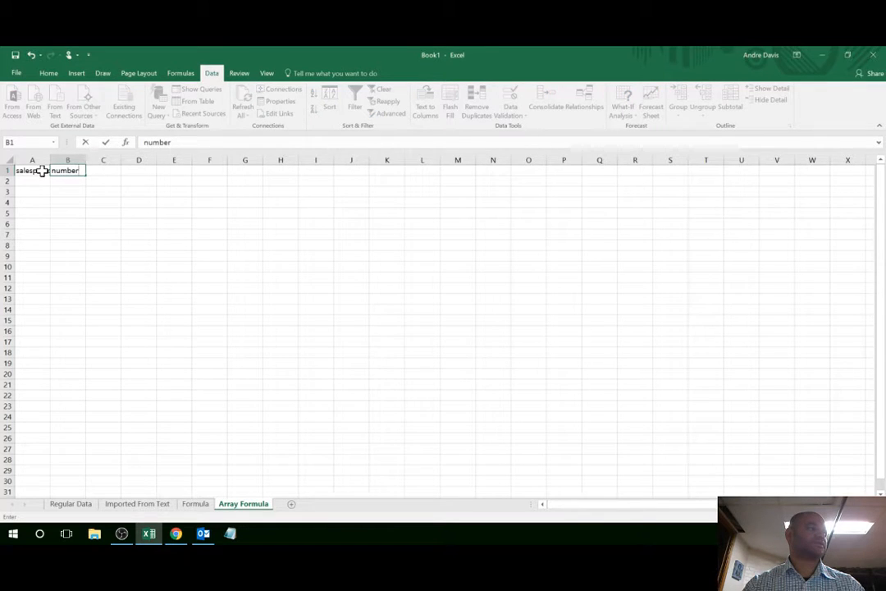
{"action": "type", "text": " of sales"}
{"action": "key", "text": "Tab"}
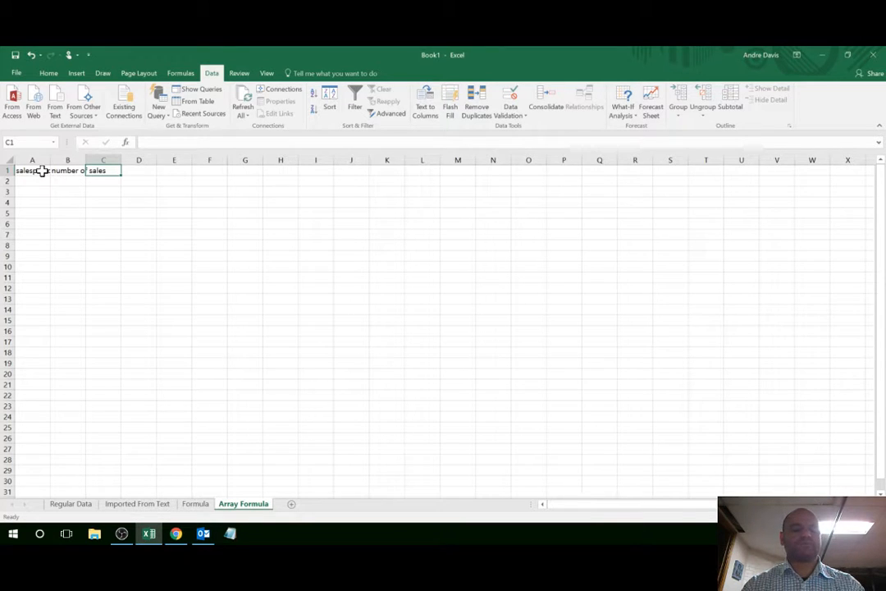
{"action": "type", "text": "amount"}
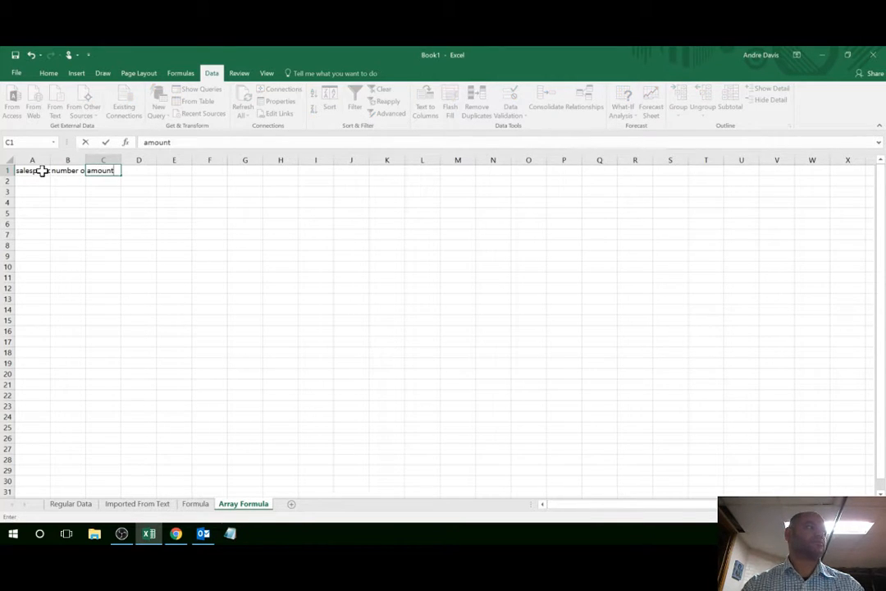
{"action": "key", "text": "Return"}
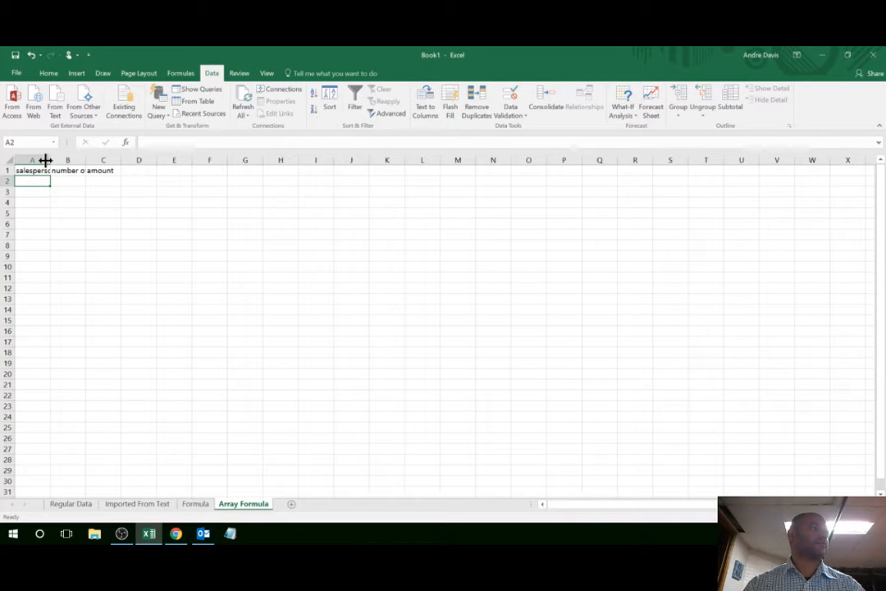
- Autofit the widths of columns A to C to their header text
{"action": "left_click", "coordinate": [42, 157]}
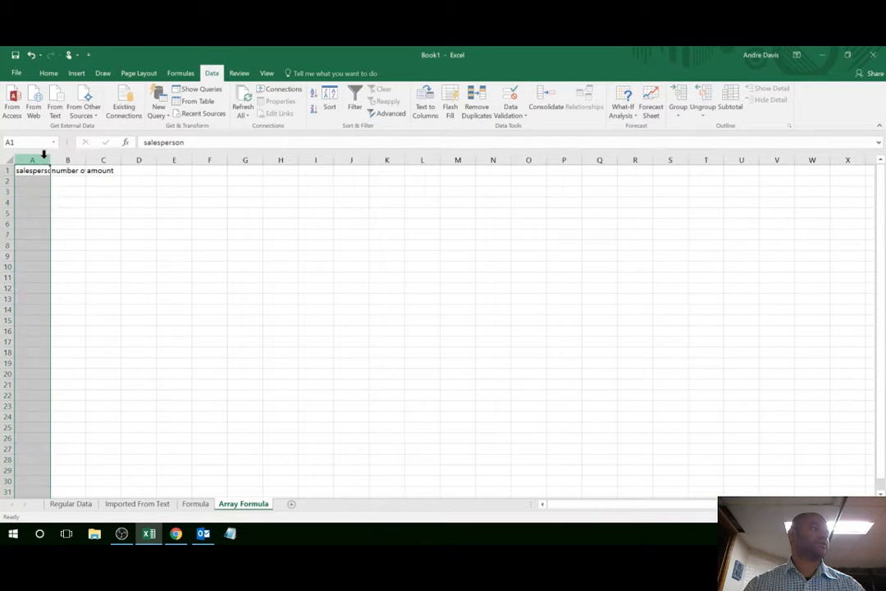
{"action": "left_click", "coordinate": [114, 155], "text": "shift"}
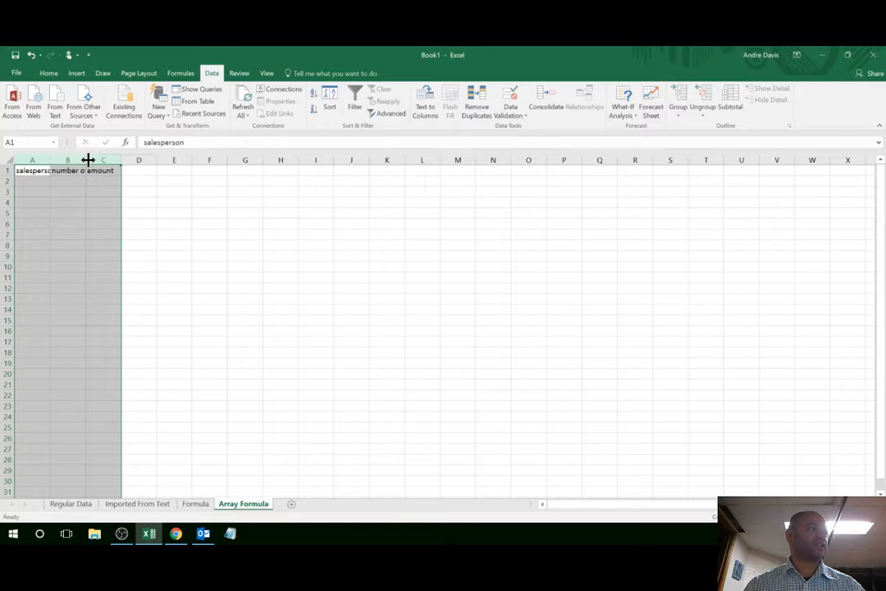
{"action": "double_click", "coordinate": [88, 159]}
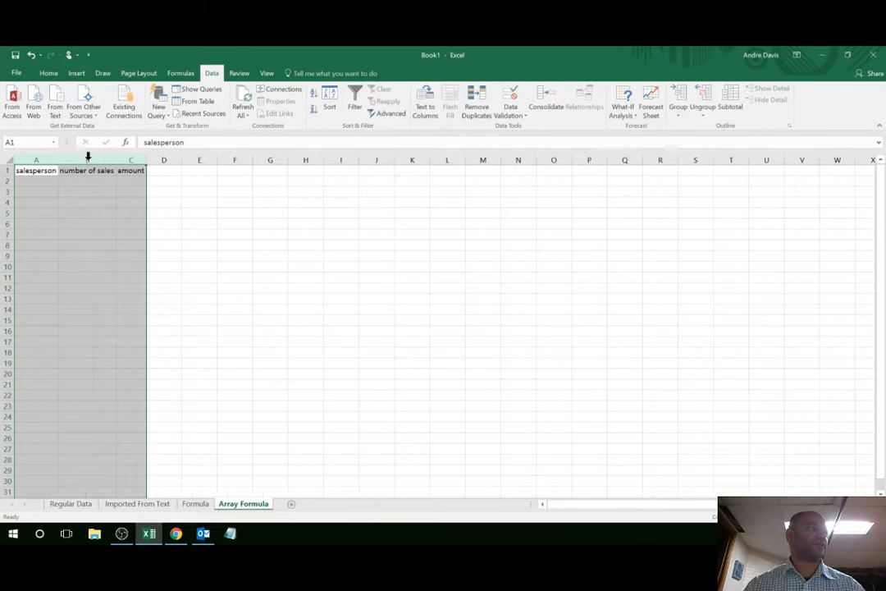
- Enter a, b and c in cells A2 to A4 under the salesperson header
{"action": "left_click", "coordinate": [48, 180]}
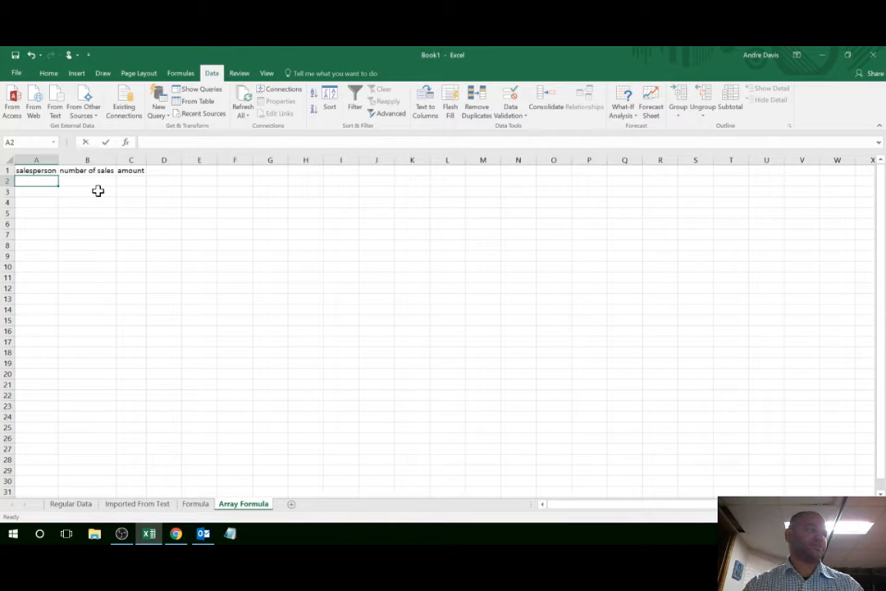
{"action": "type", "text": "a"}
{"action": "key", "text": "Return"}
{"action": "type", "text": "b"}
{"action": "key", "text": "Return"}
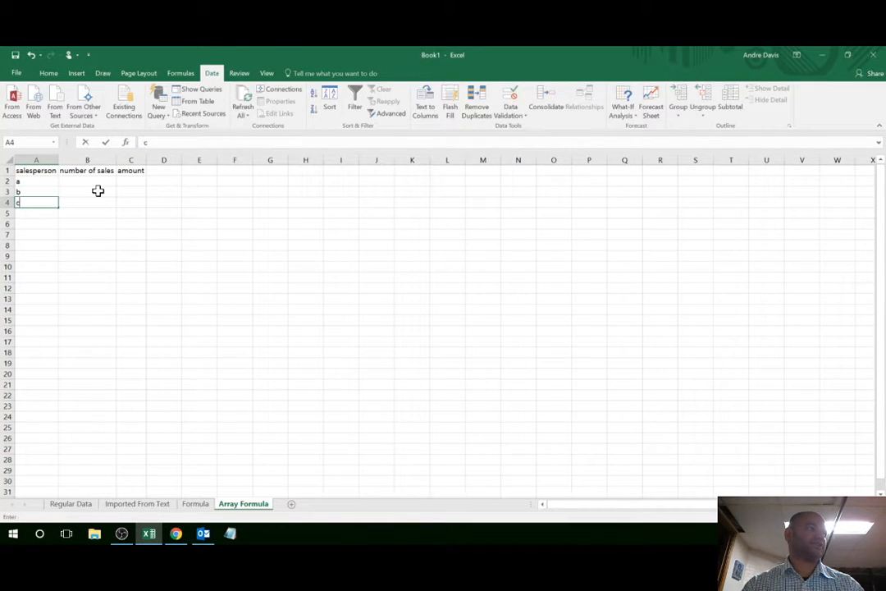
{"action": "type", "text": "c"}
{"action": "key", "text": "Return"}
- Enter 2, 3 and 2 in cells B2 to B4 under the number of sales header
{"action": "left_click", "coordinate": [97, 181]}
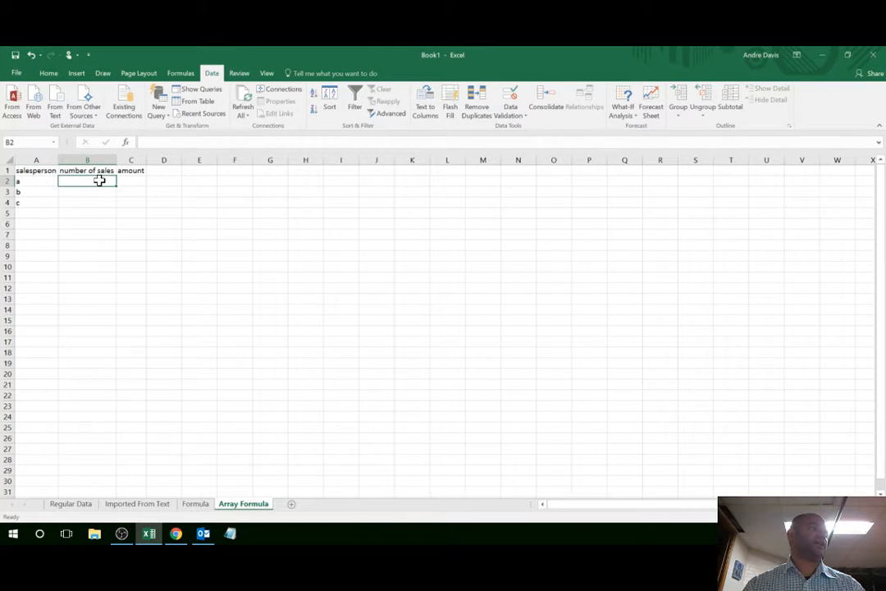
{"action": "type", "text": "2"}
{"action": "key", "text": "Return"}
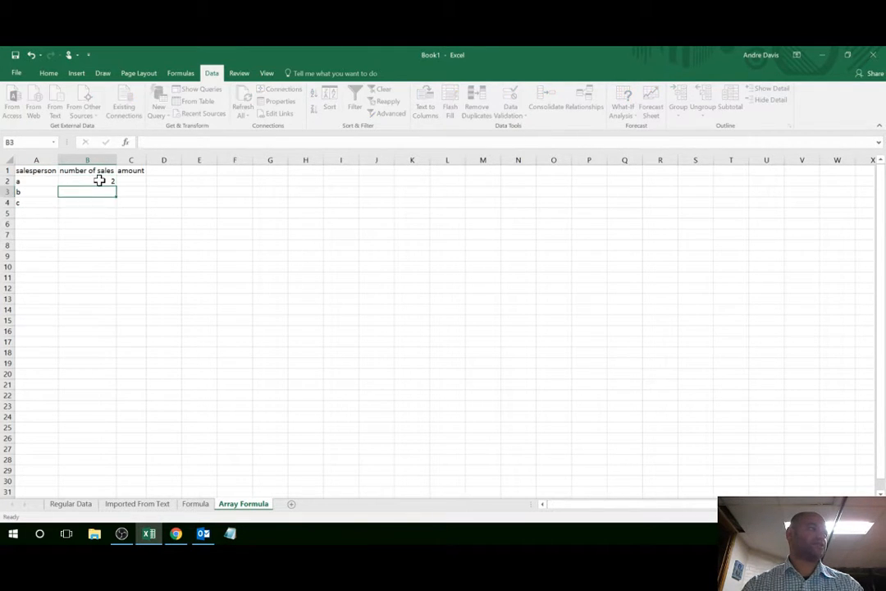
{"action": "type", "text": "3"}
{"action": "key", "text": "Return"}
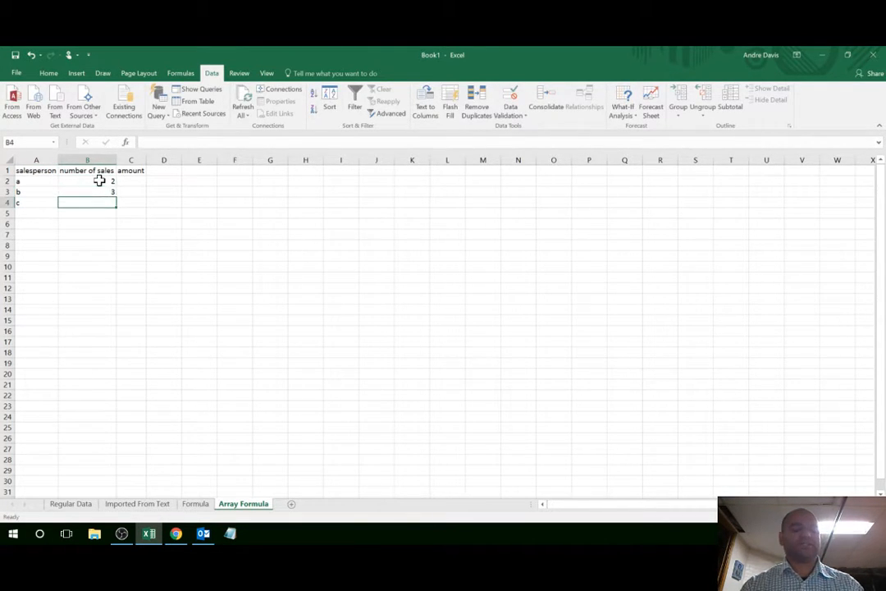
{"action": "type", "text": "2"}
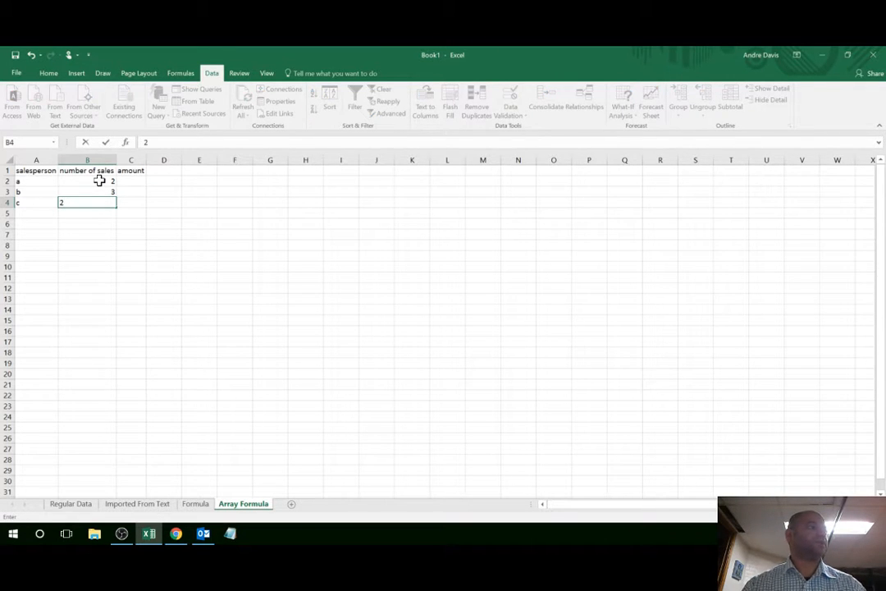
{"action": "key", "text": "Return"}
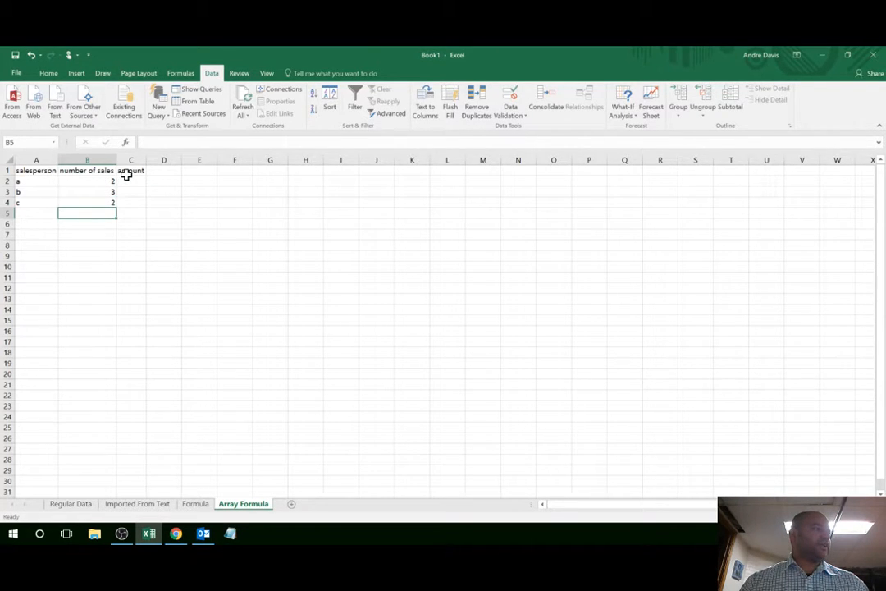
- Enter 5 in each of the cells C2 to C4 under the amount header
{"action": "left_click", "coordinate": [127, 181]}
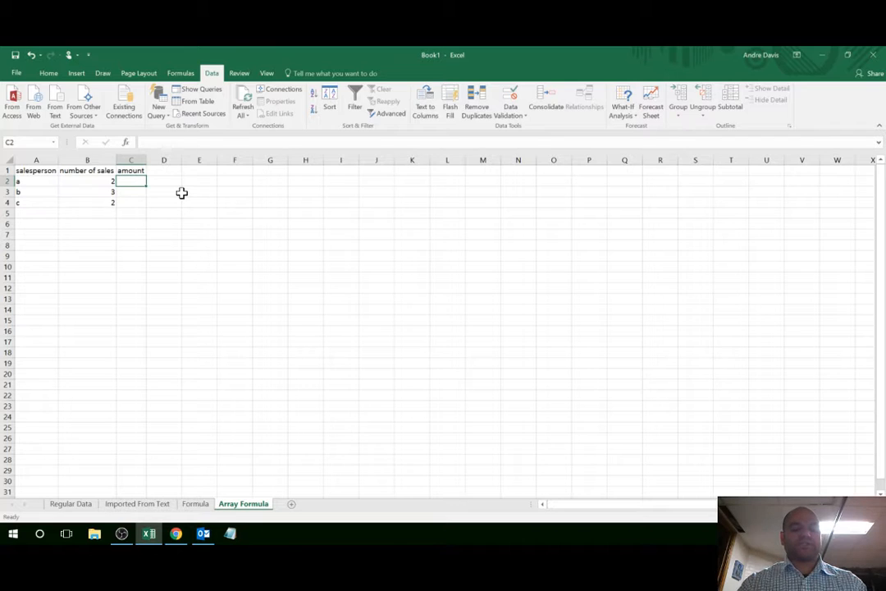
{"action": "type", "text": "5"}
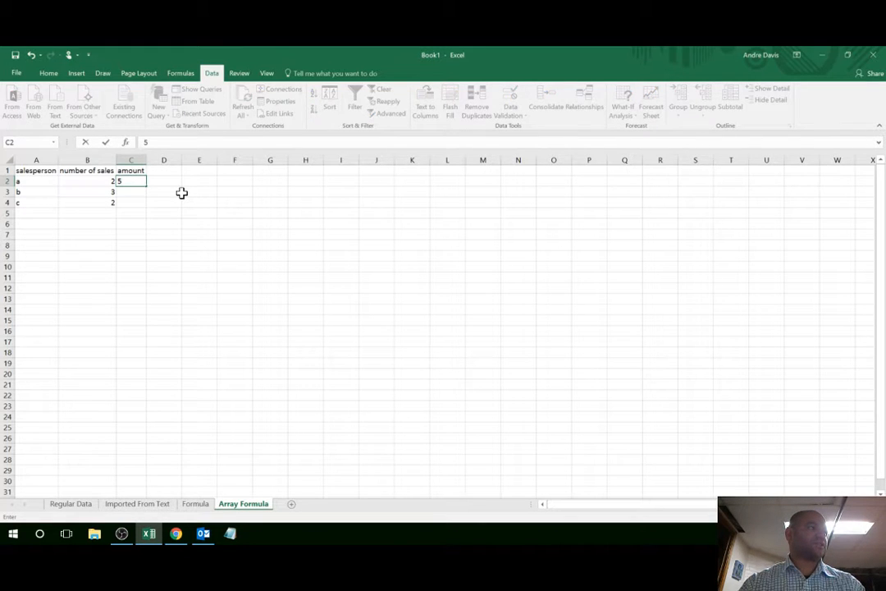
{"action": "key", "text": "Return"}
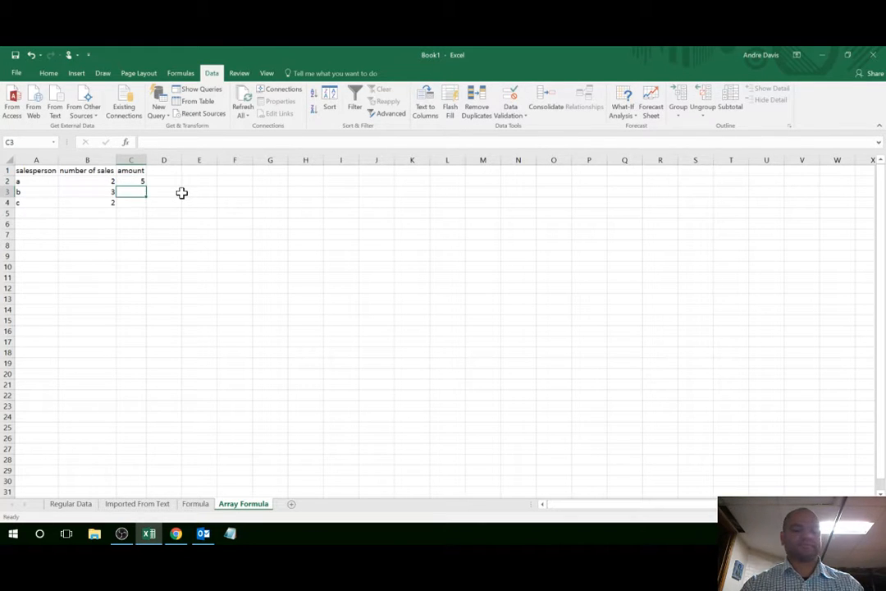
{"action": "type", "text": "5"}
{"action": "key", "text": "Return"}
{"action": "type", "text": "5"}
{"action": "key", "text": "Return"}
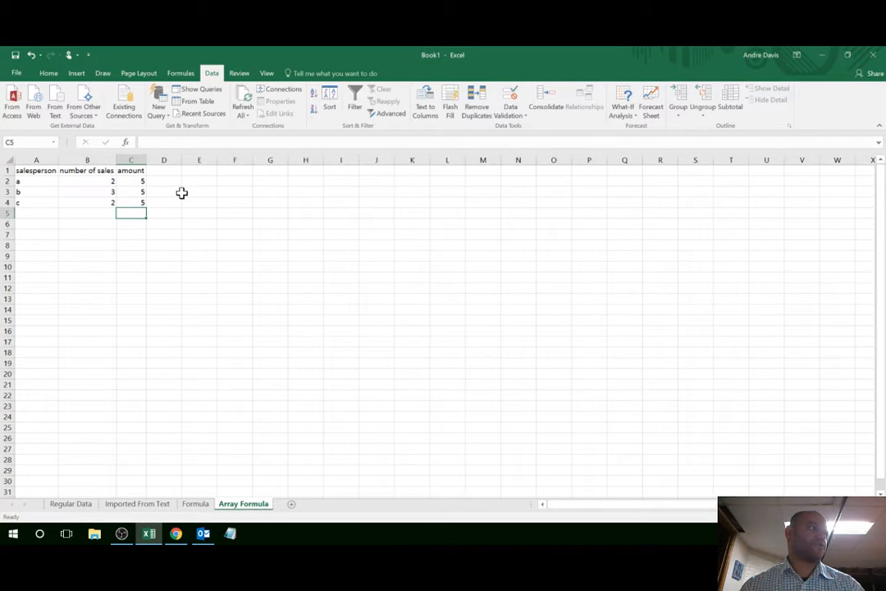
- Start a multiplication formula for the selected range D2:D4 with =b2:c2*
{"action": "left_click", "coordinate": [183, 180]}
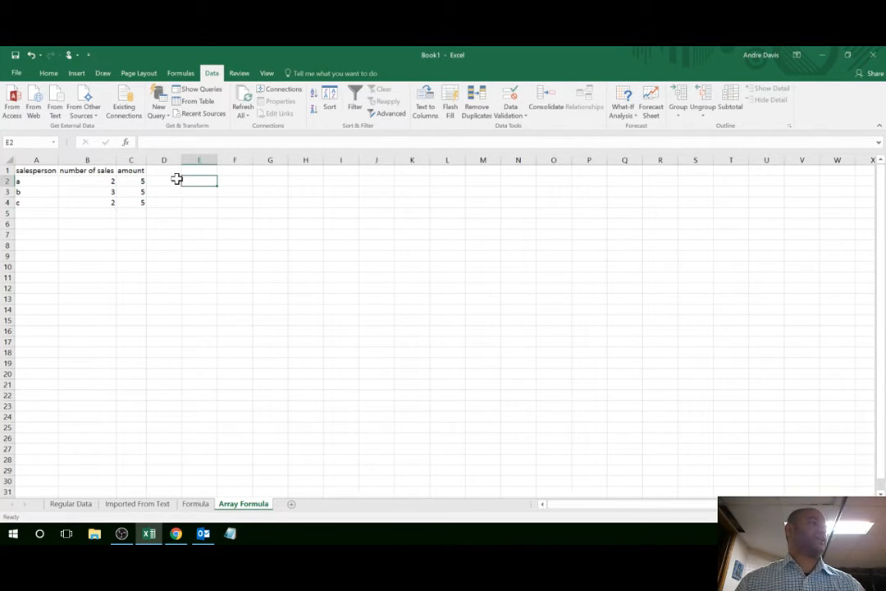
{"action": "left_click", "coordinate": [161, 181]}
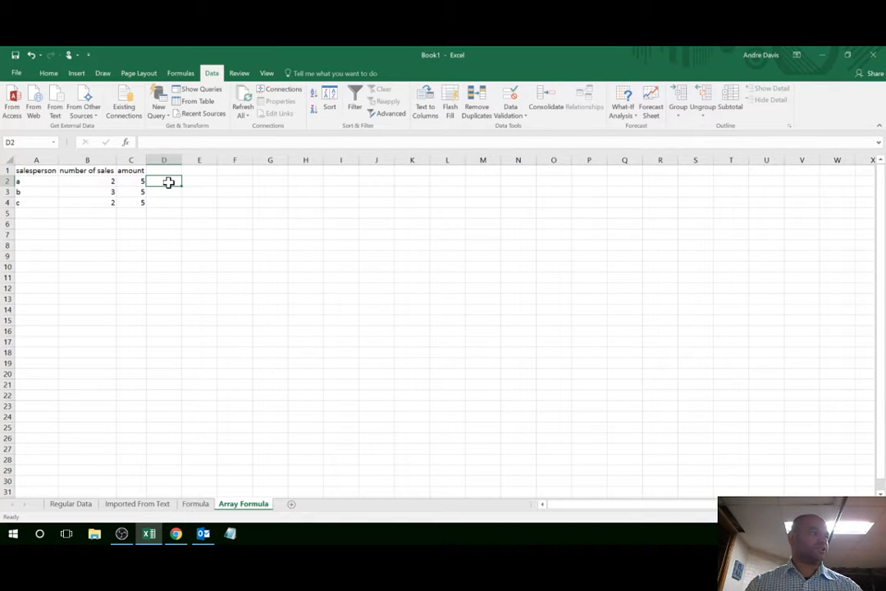
{"action": "left_click_drag", "start_coordinate": [169, 181], "coordinate": [170, 198]}
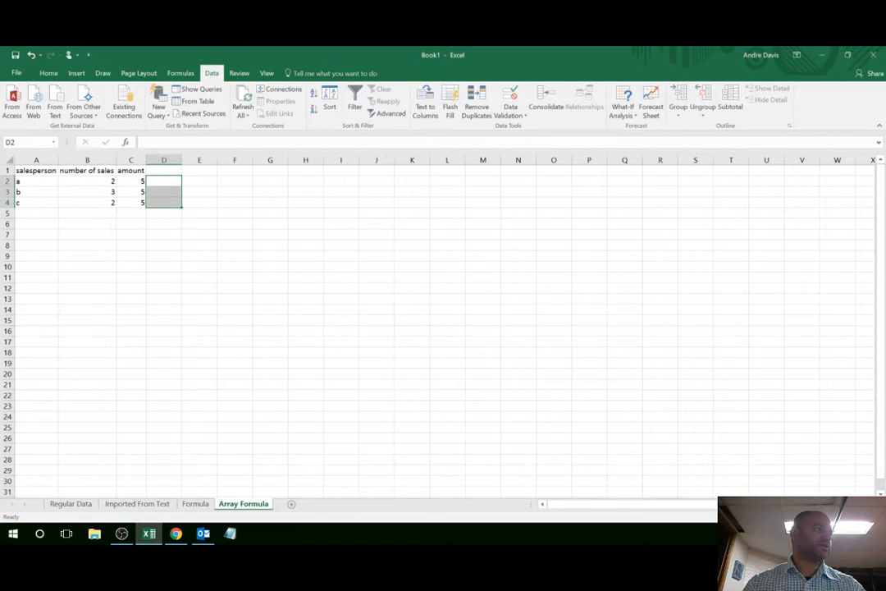
{"action": "left_click", "coordinate": [144, 142]}
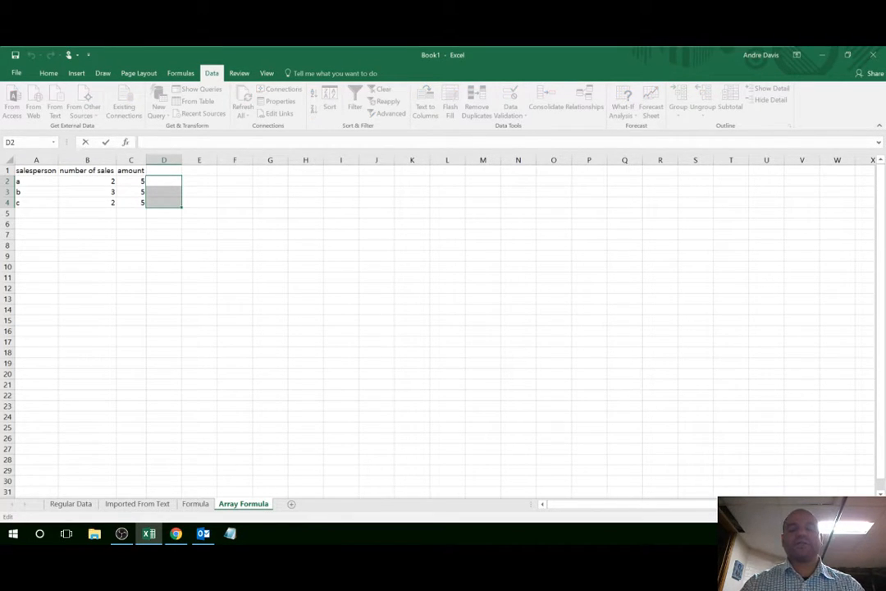
{"action": "type", "text": "="}
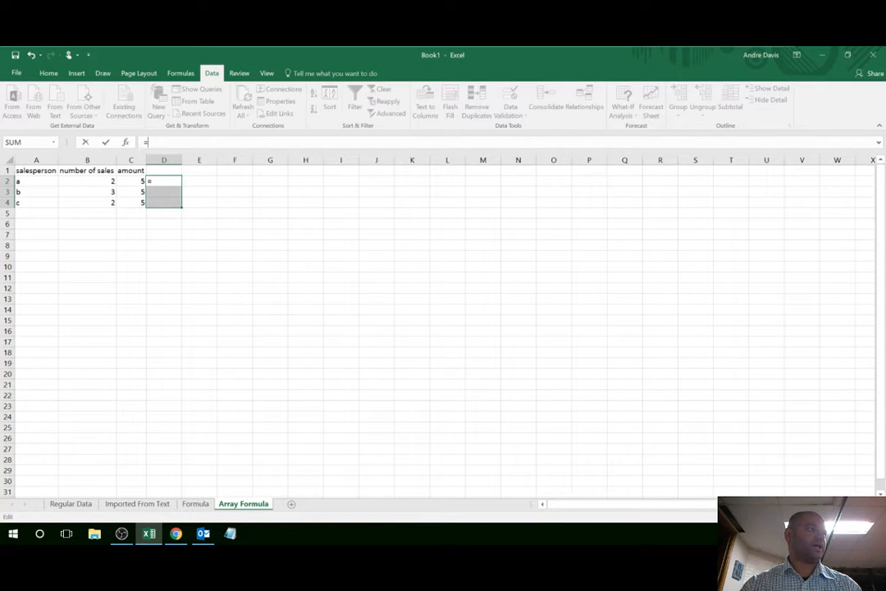
{"action": "type", "text": "b"}
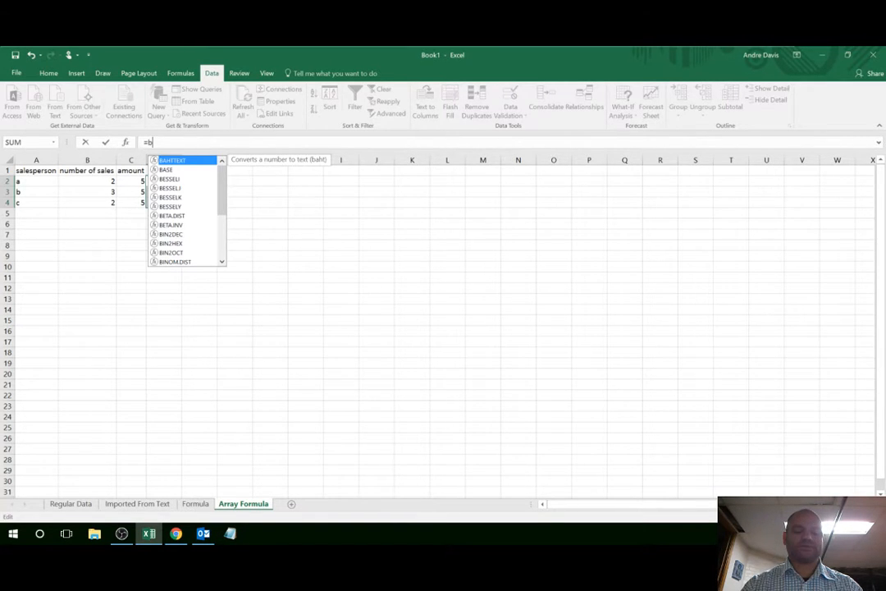
{"action": "type", "text": "2:"}
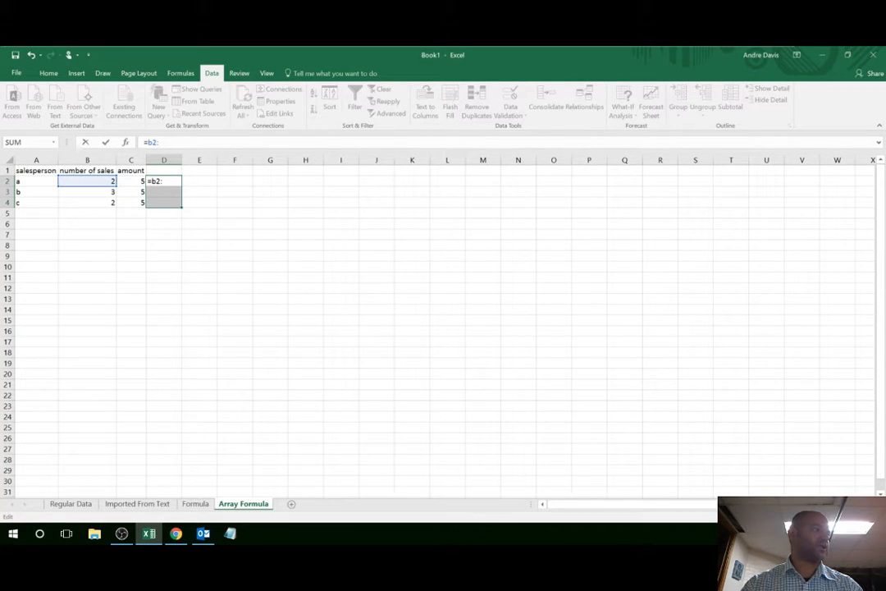
{"action": "type", "text": "c2"}
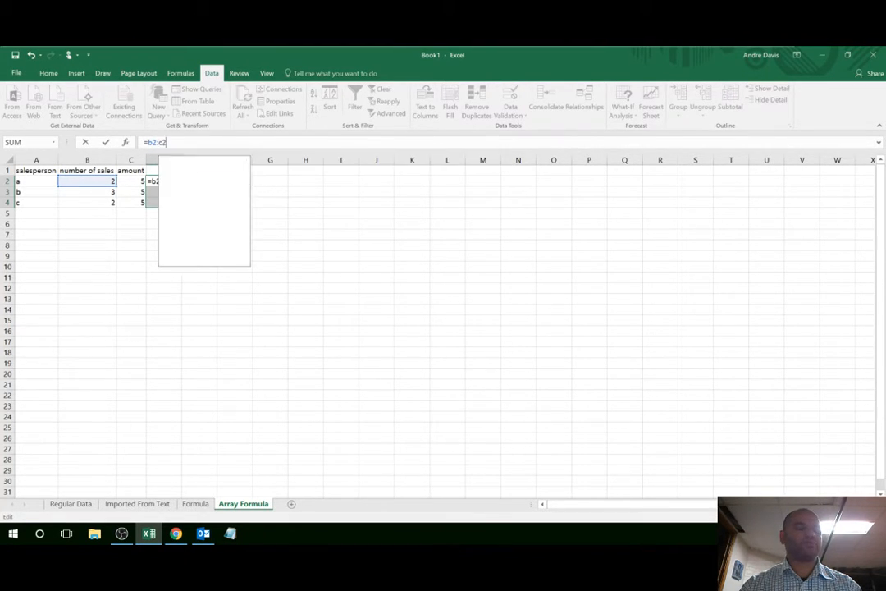
{"action": "type", "text": "*"}
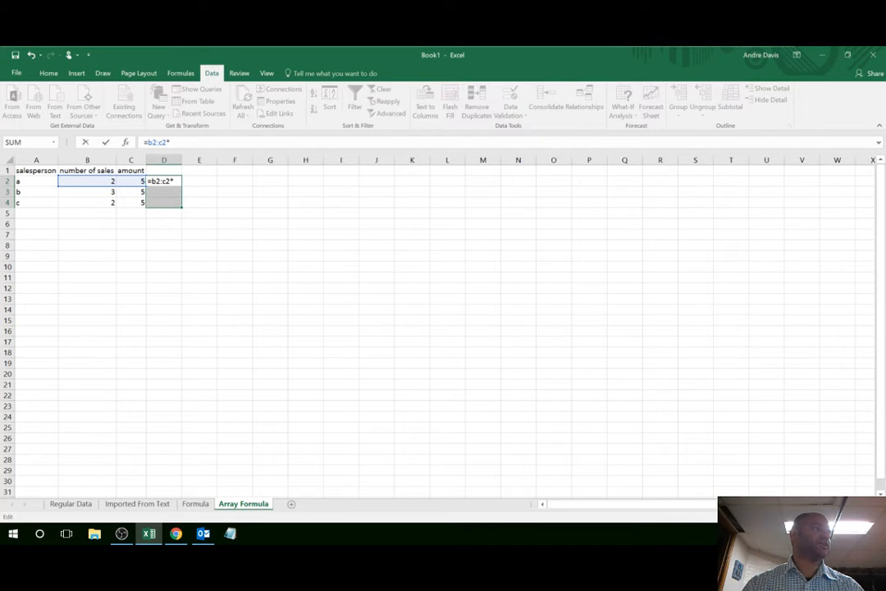
- Correct the first range in the unfinished formula so that it reads =b2:b4*
{"action": "key", "text": "Left"}
{"action": "key", "text": "Left"}
{"action": "key", "text": "BackSpace"}
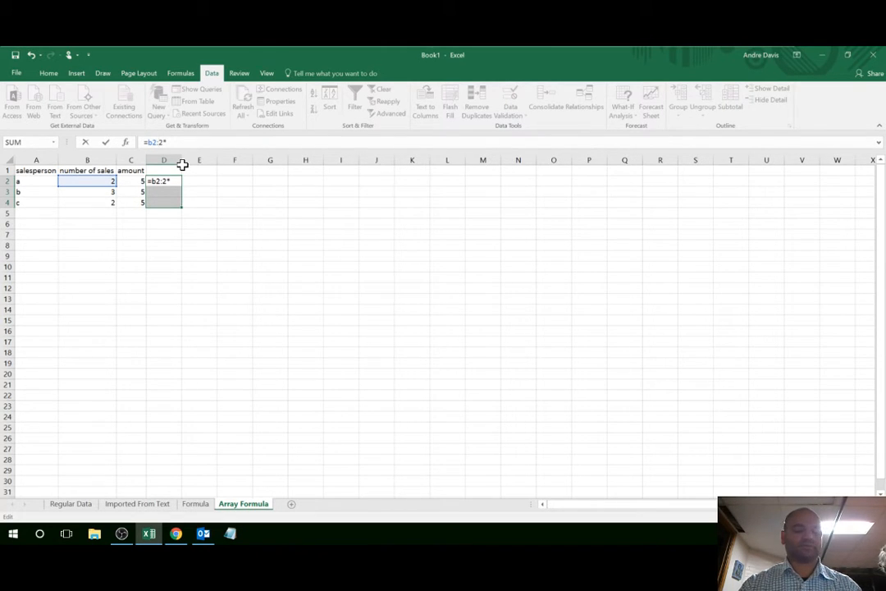
{"action": "type", "text": "d"}
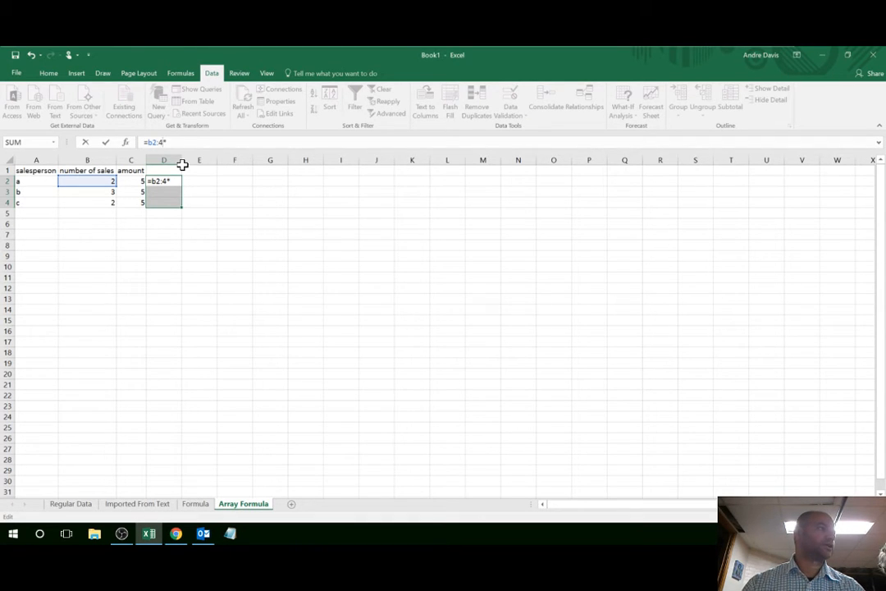
{"action": "key", "text": "Delete"}
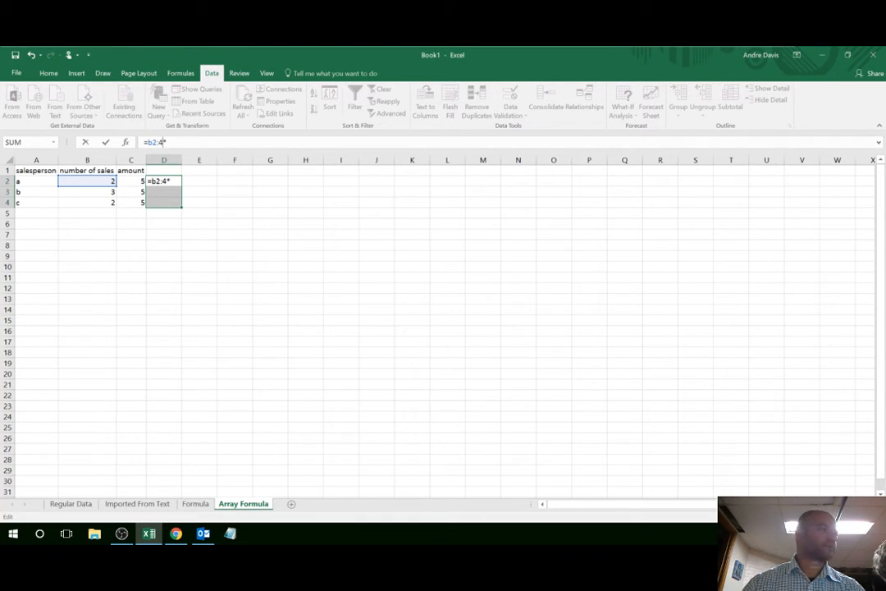
{"action": "type", "text": "b4*"}
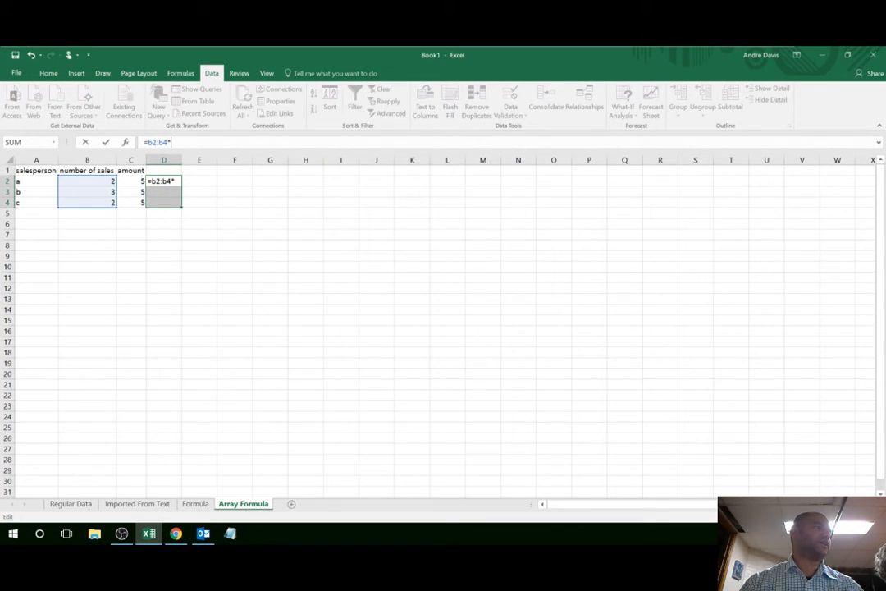
- Complete the formula with c2:c4, enter it as an array formula across D2:D4, and check the formula in D2 and D4
{"action": "type", "text": "c"}
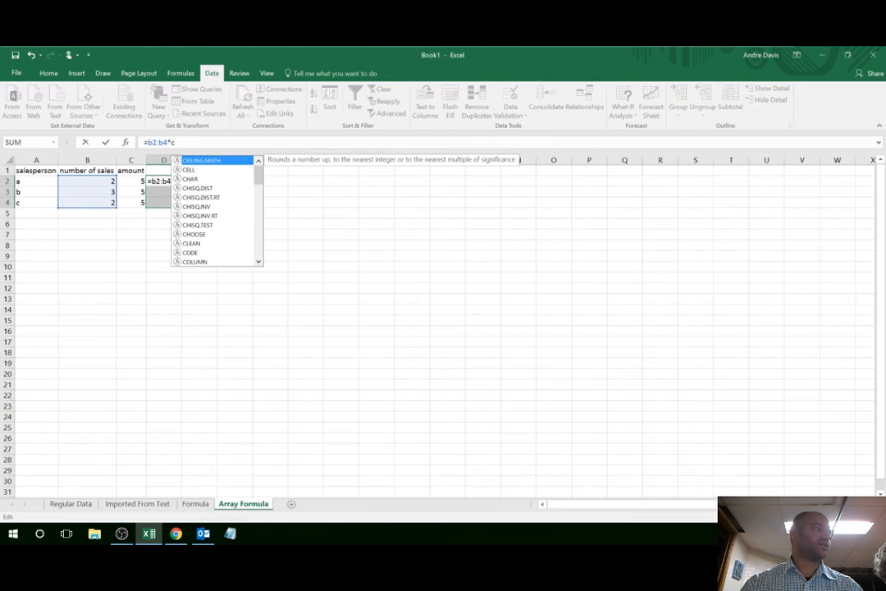
{"action": "type", "text": "2:c"}
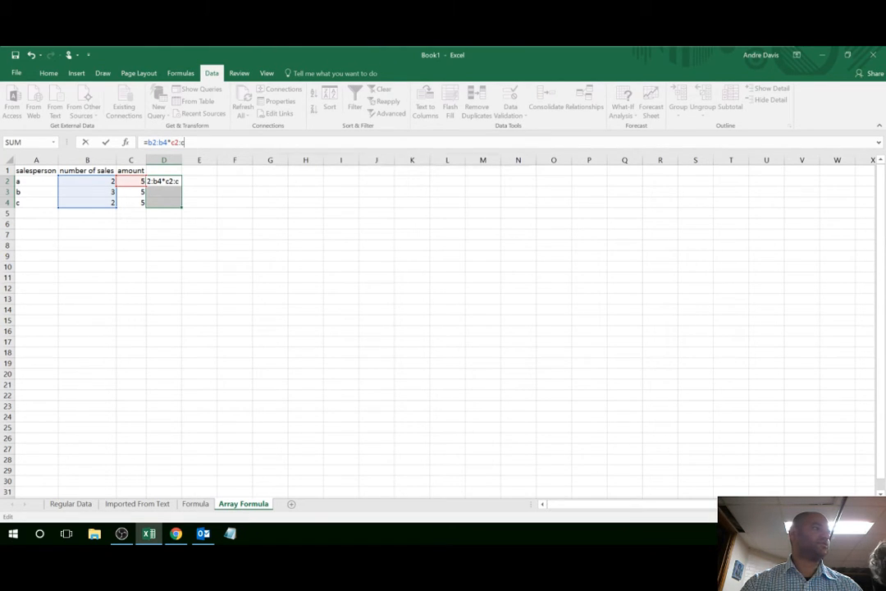
{"action": "type", "text": "4"}
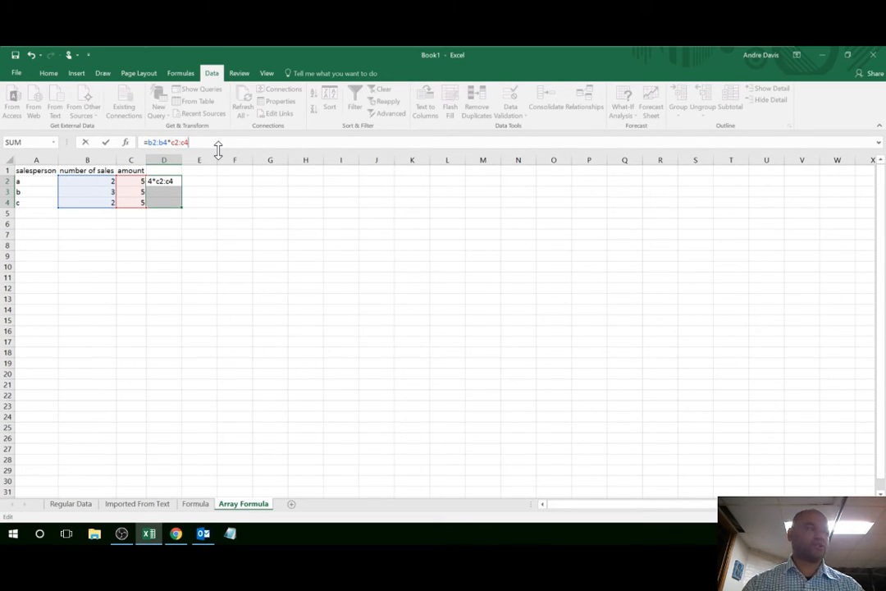
{"action": "key", "text": "ctrl+shift+Return"}
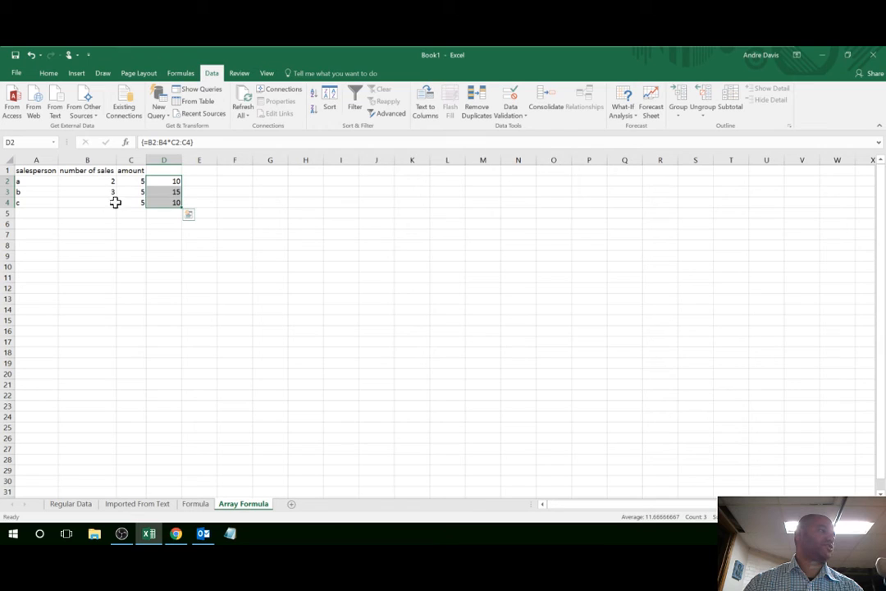
{"action": "left_click", "coordinate": [159, 182]}
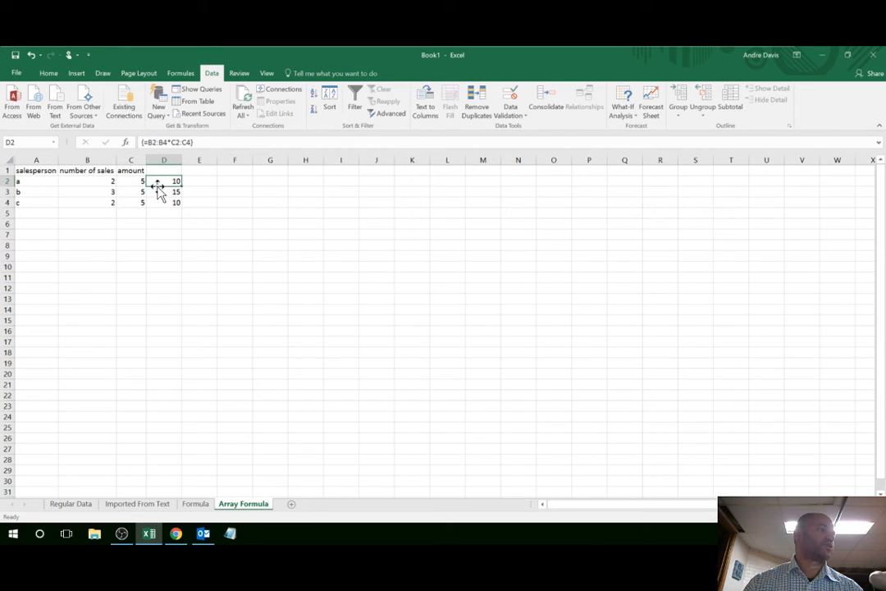
{"action": "left_click", "coordinate": [155, 202]}
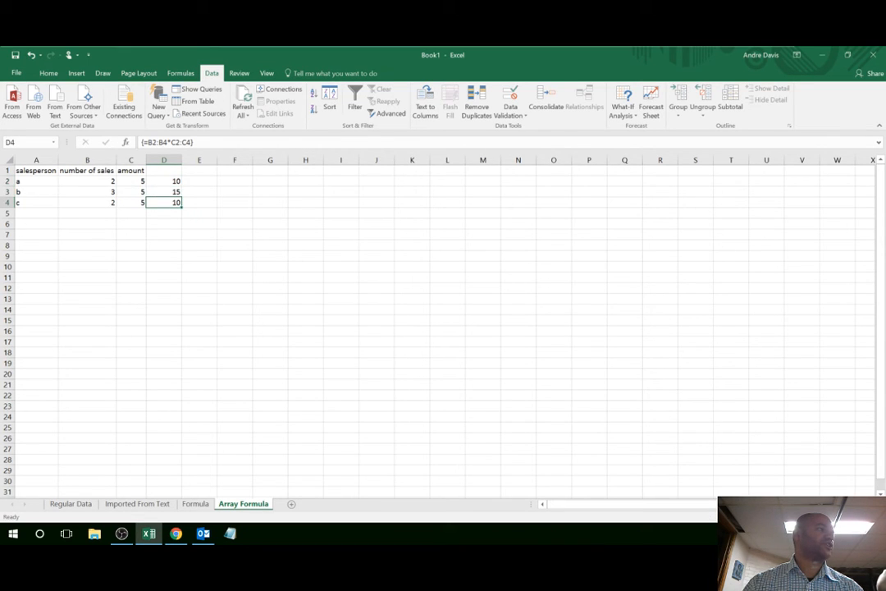